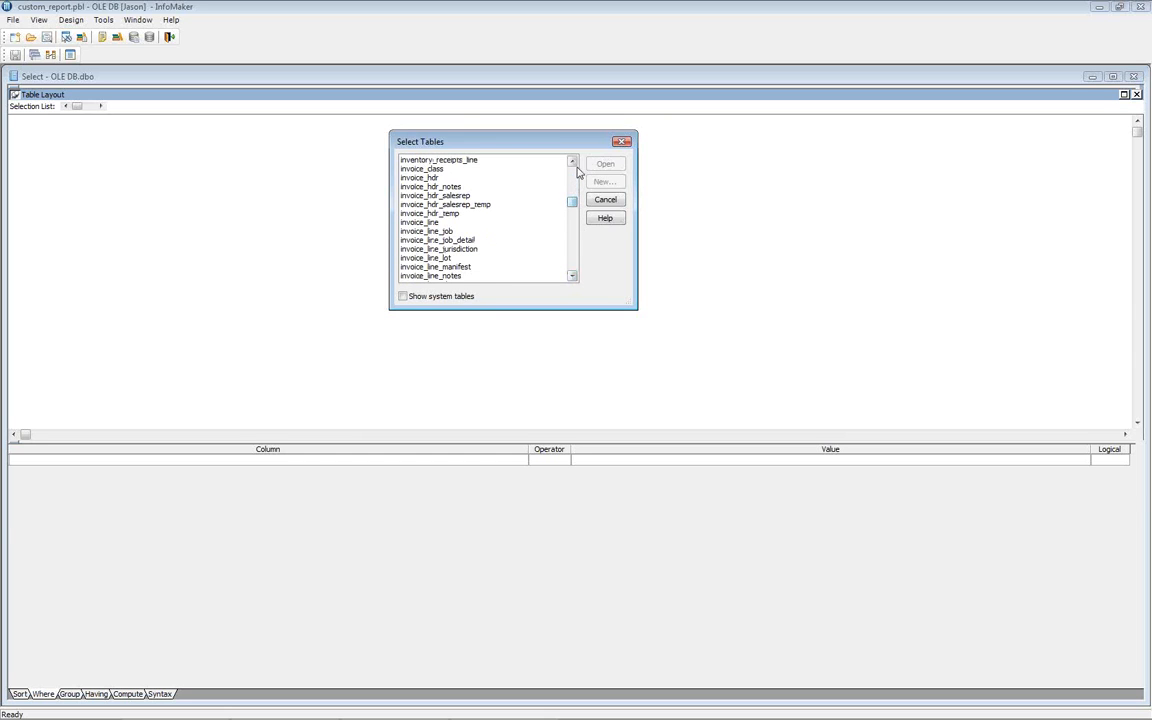
- Add the inv_loc and inv_mast tables to the report's SQL query layout
click(572, 161)
click(572, 161)
click(572, 161)
click(572, 161)
click(572, 161)
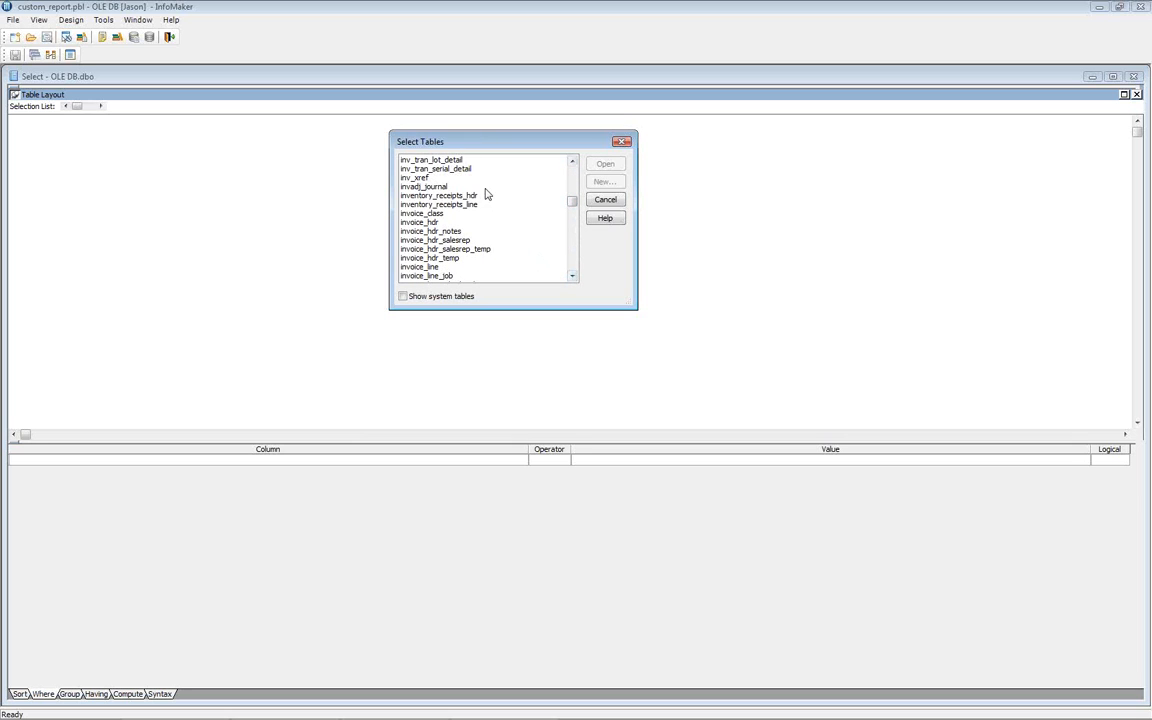
click(572, 163)
drag(572, 163, 572, 163)
click(420, 204)
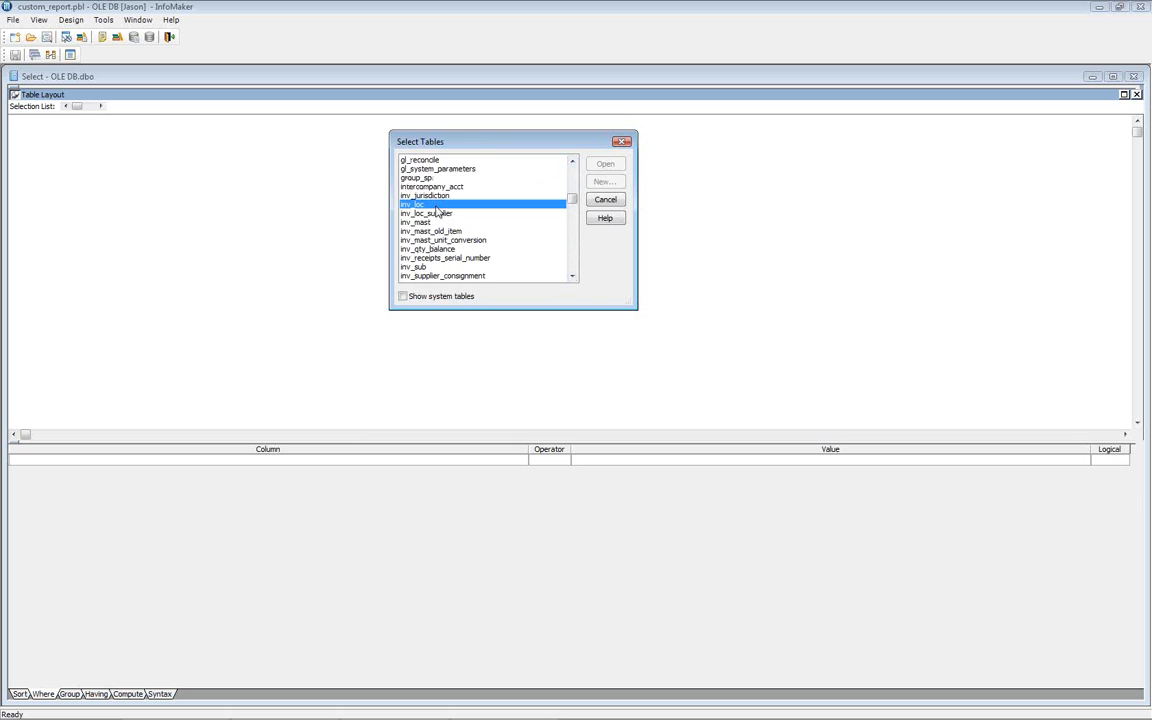
click(416, 222)
click(603, 165)
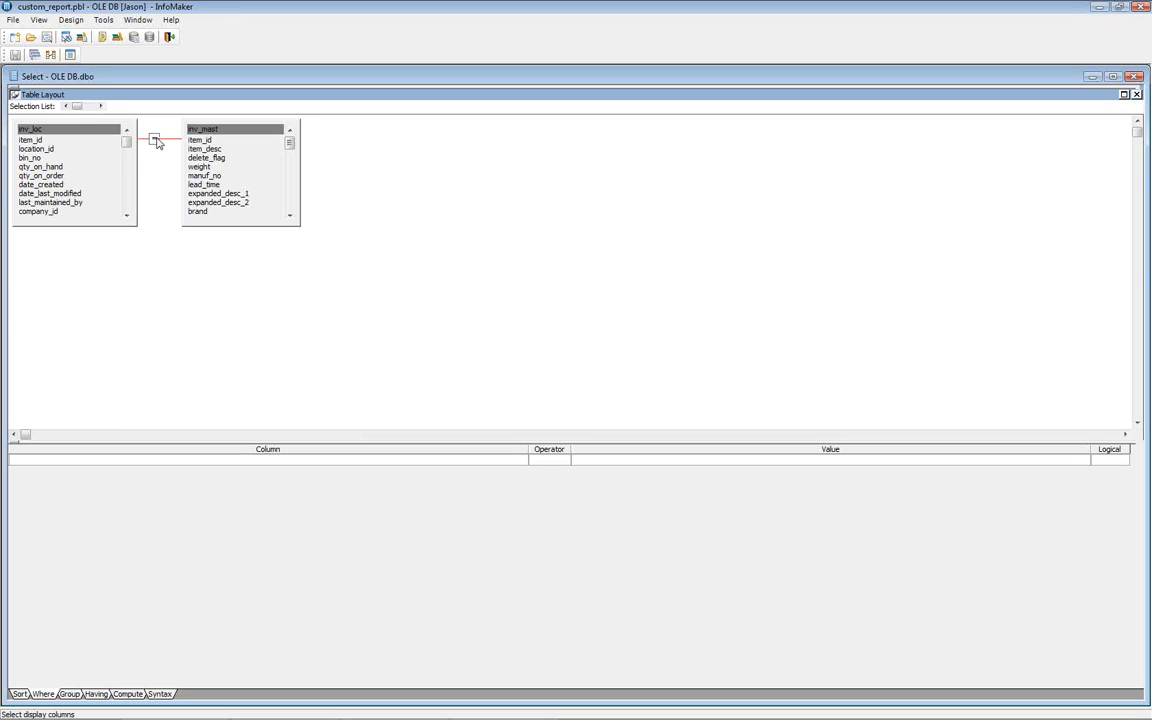
- Include item_id, location_id, qty_on_hand and company_id from inv_loc and item_desc from inv_mast in the query's selection list
click(38, 140)
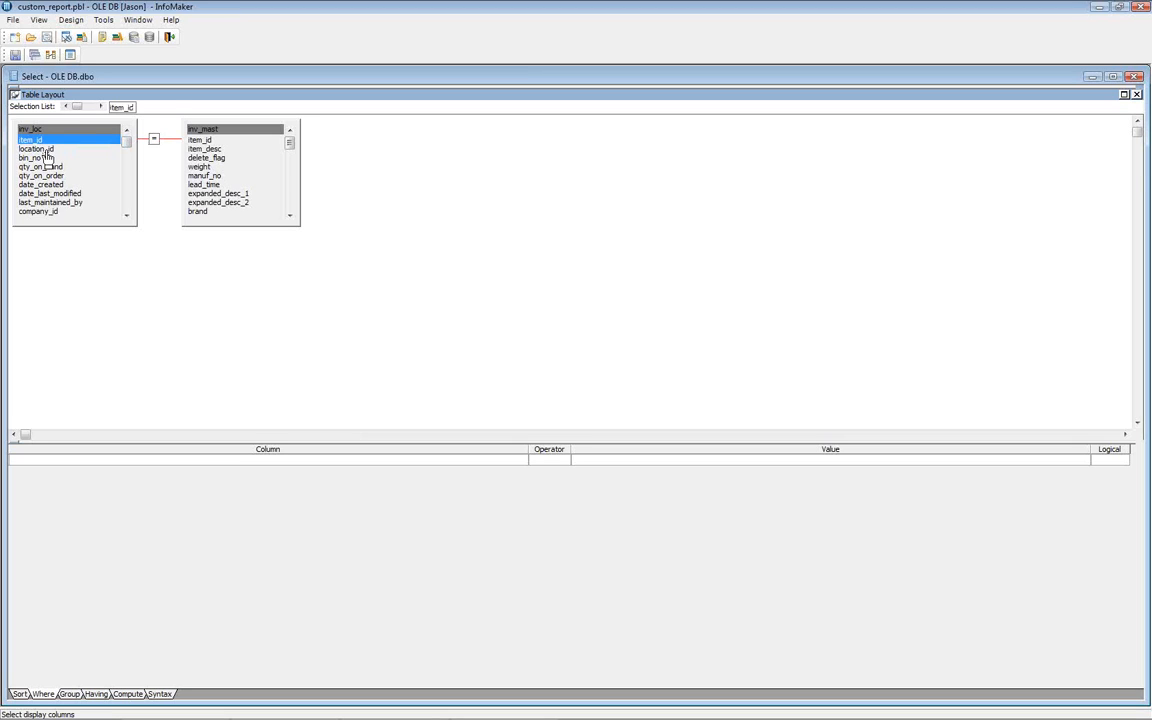
click(45, 150)
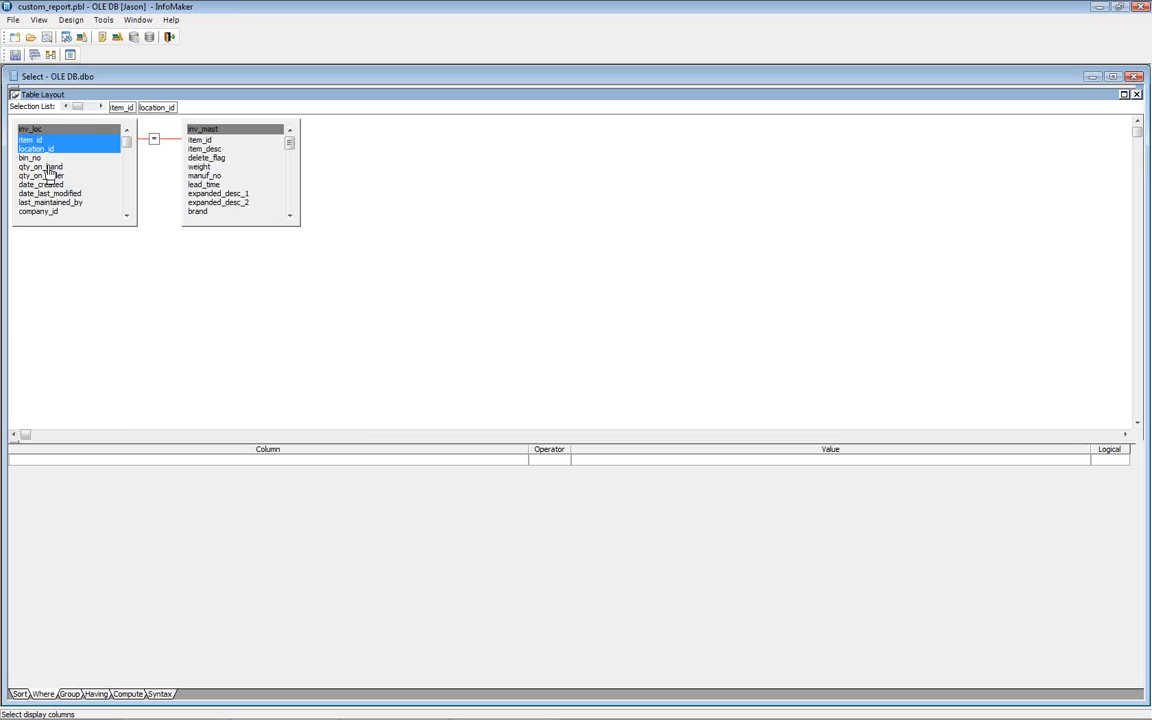
click(47, 168)
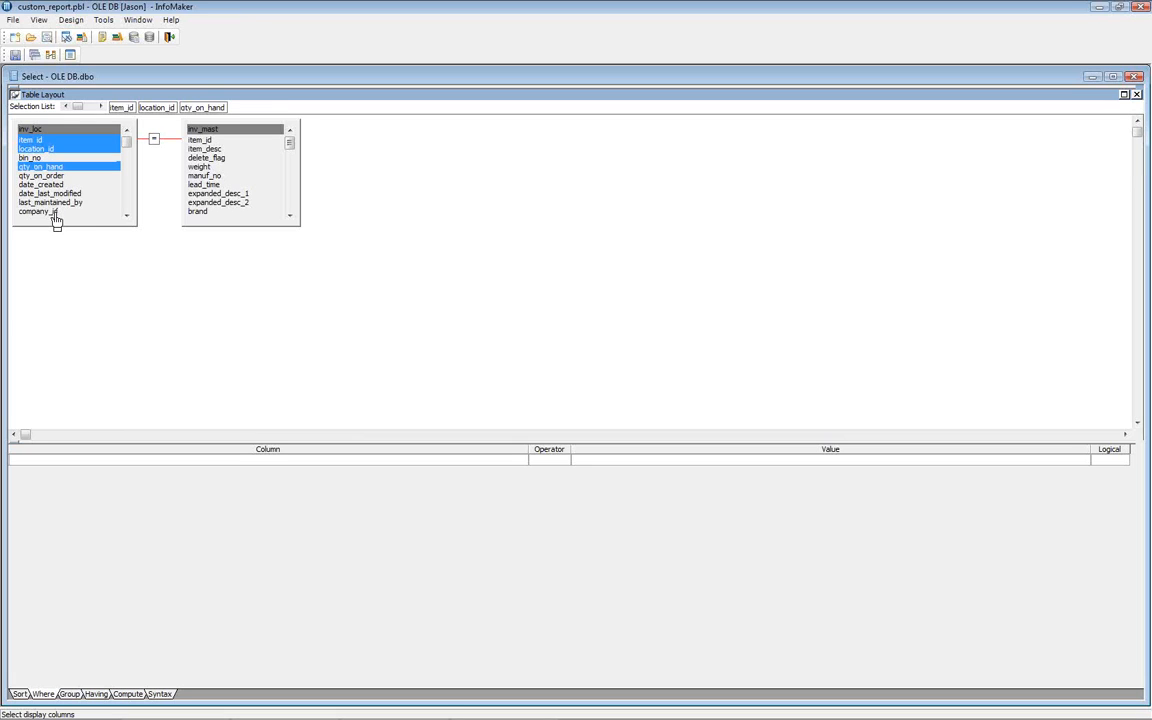
click(55, 213)
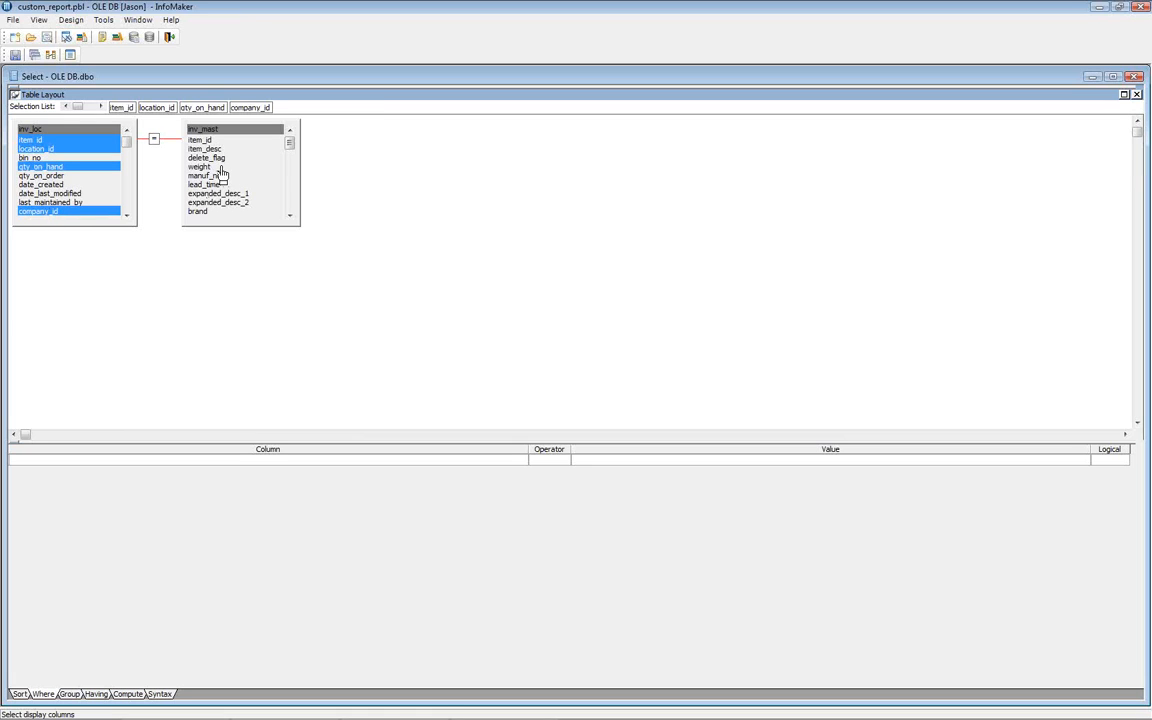
click(196, 148)
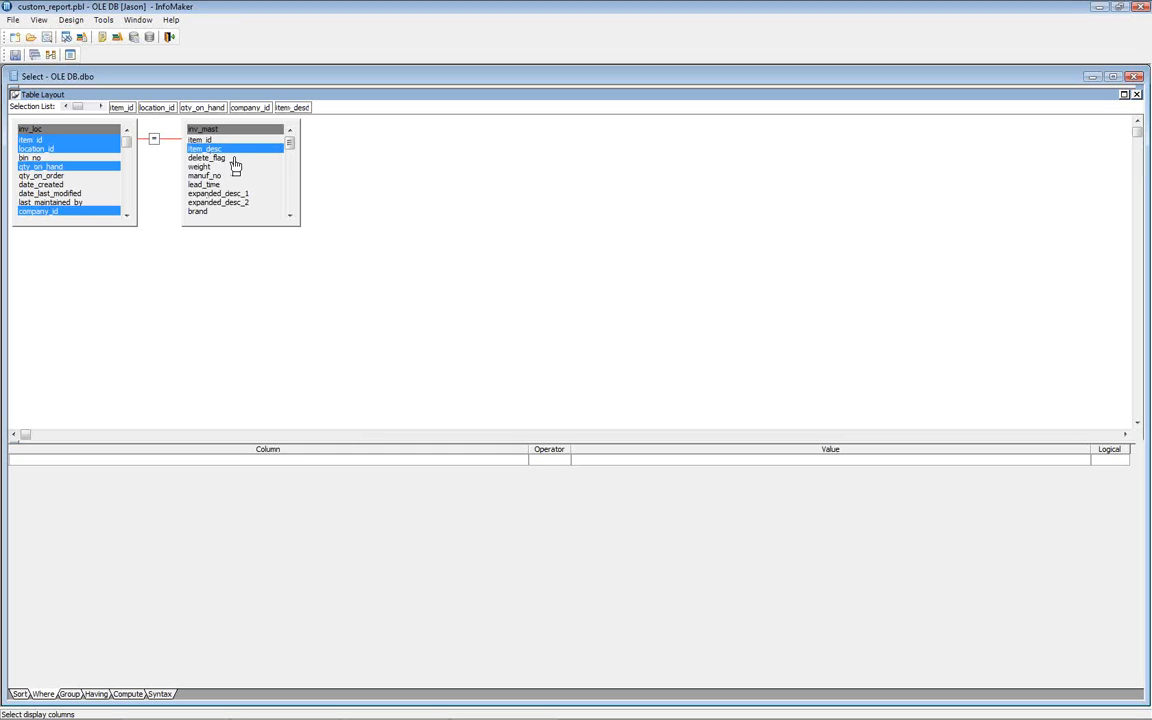
- Return from the query to the report generator and generate the grid report with the default color and border options
click(70, 56)
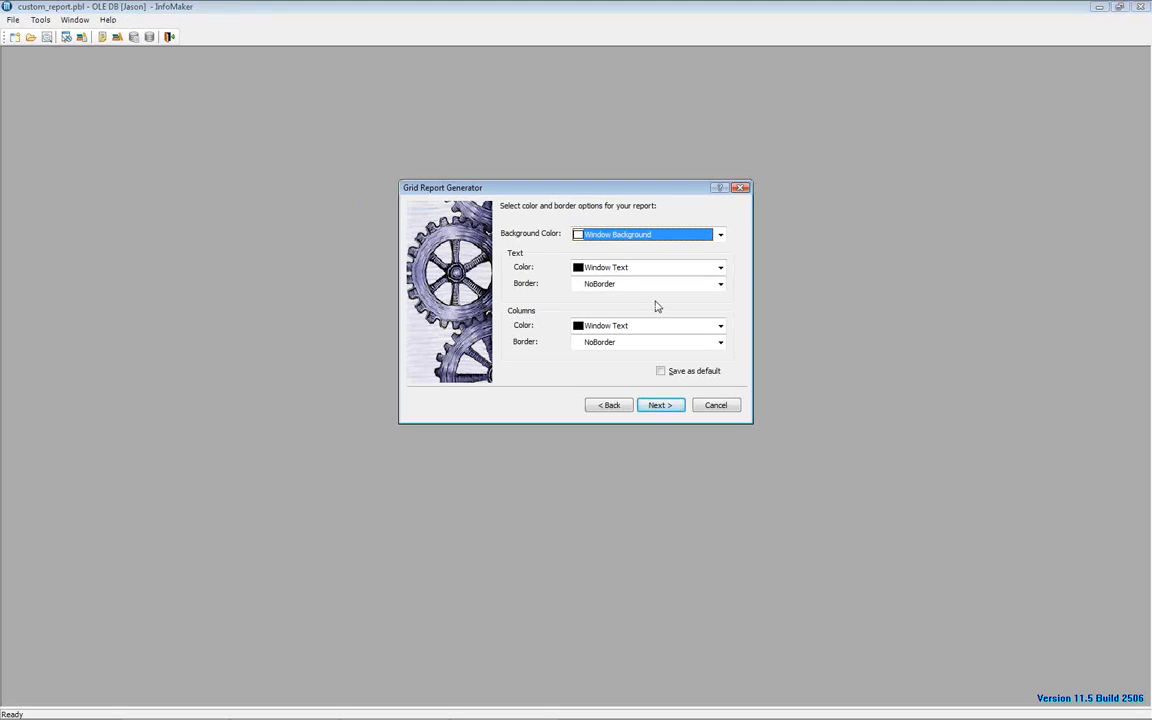
click(660, 406)
click(660, 406)
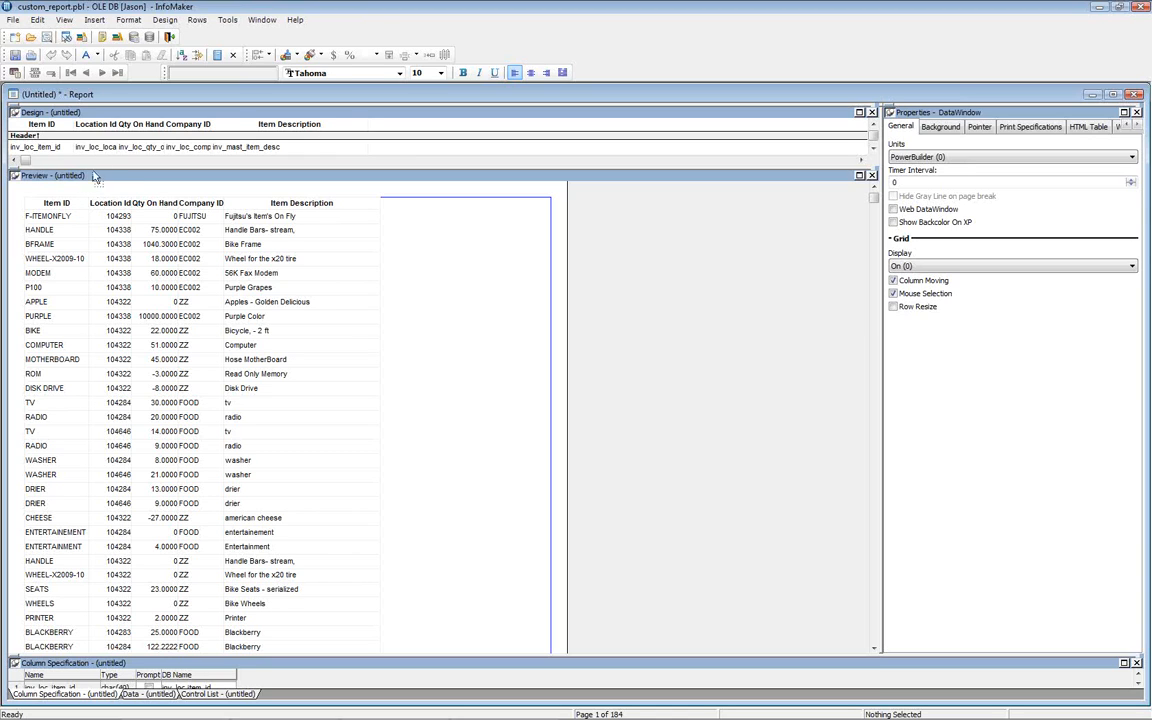
- Set the alignment of the inv_loc_location_id column to Left
click(92, 148)
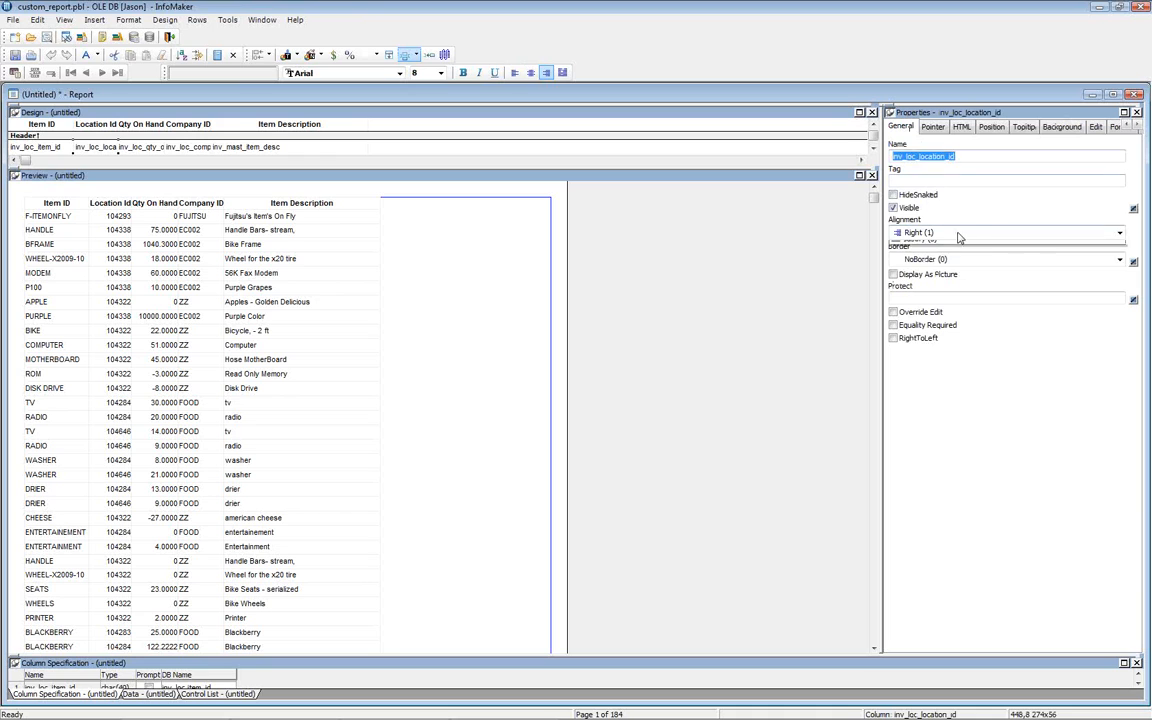
click(957, 233)
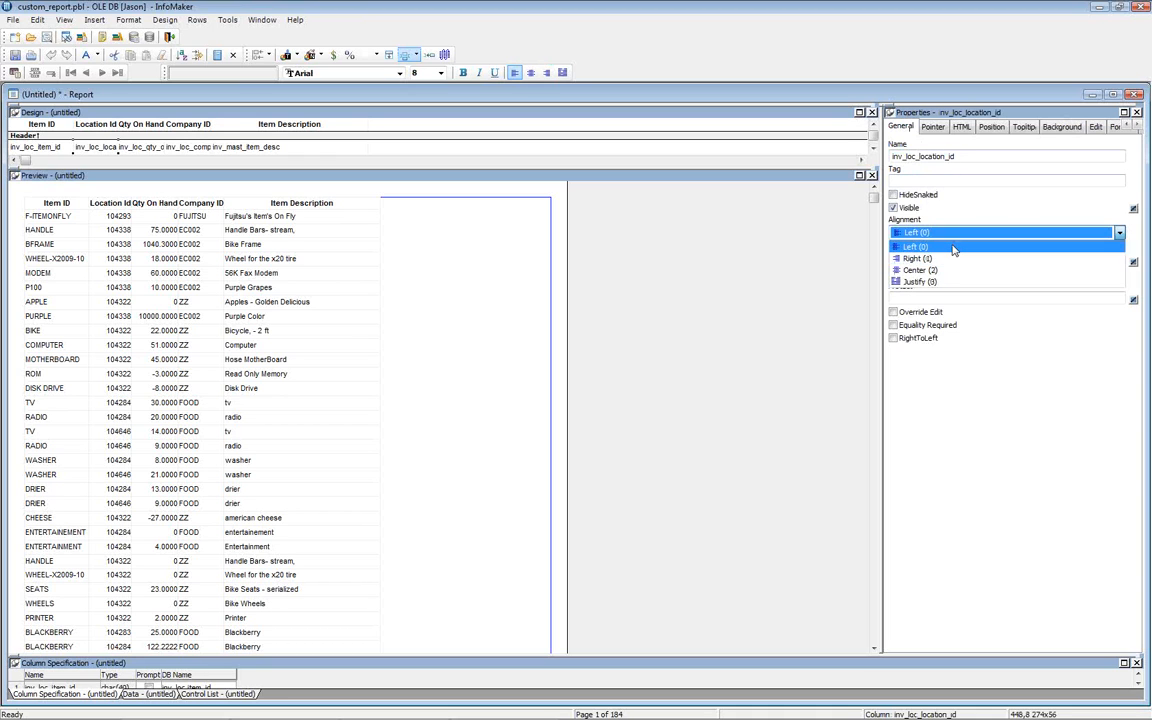
click(954, 248)
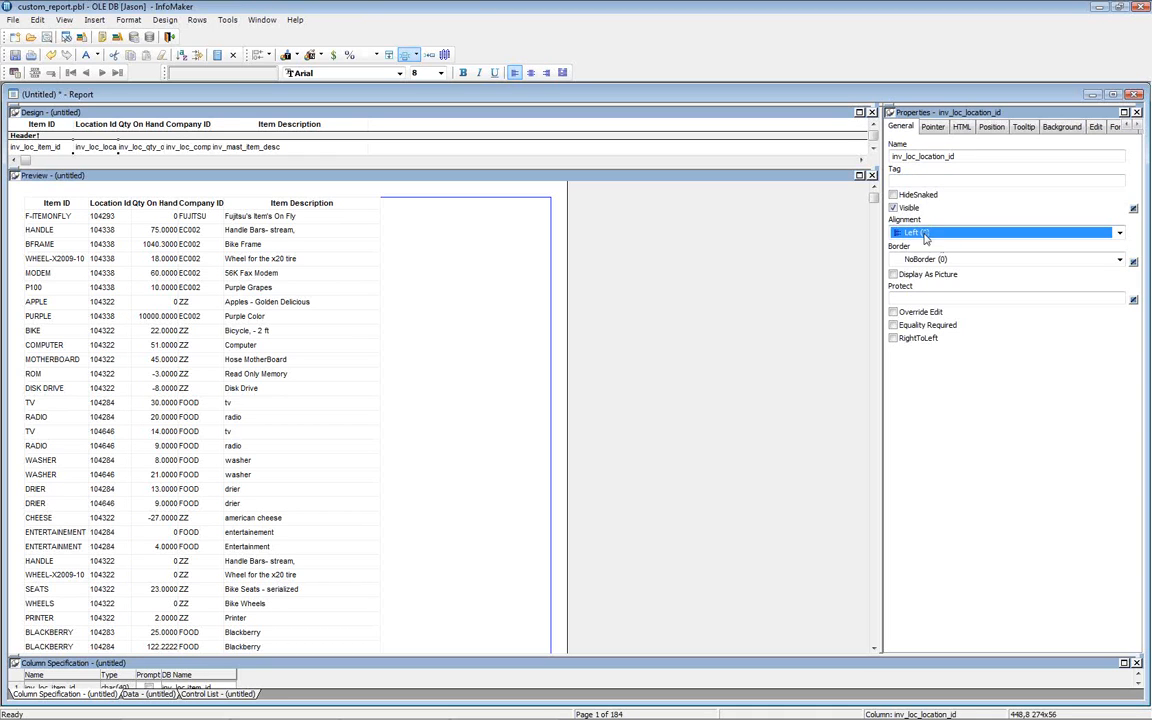
- Set the display format of the inv_loc_qty_on_hand column to 0 so quantities have no decimals
click(147, 149)
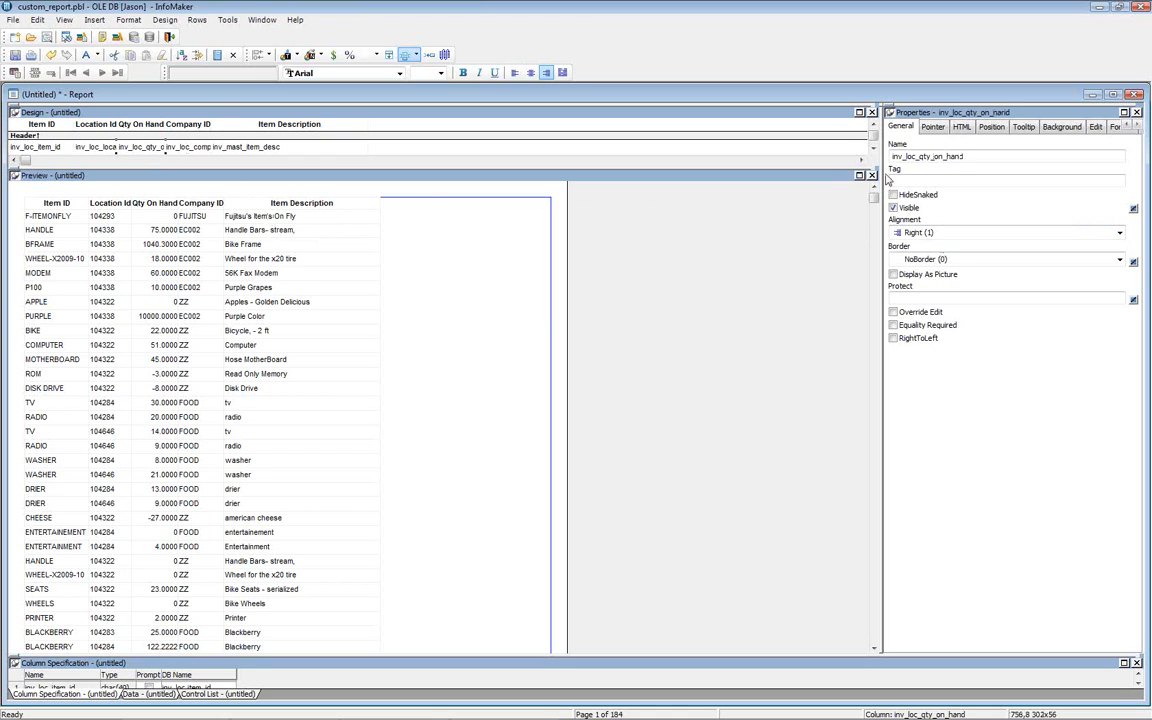
click(1137, 126)
click(1137, 126)
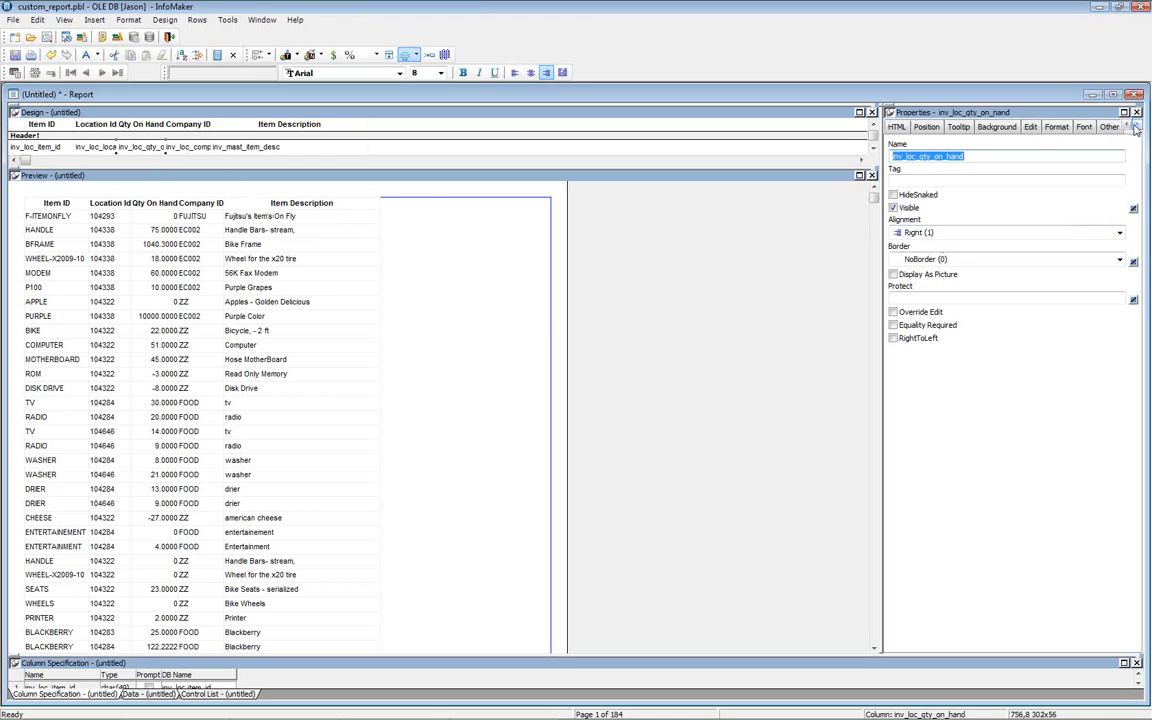
click(1056, 126)
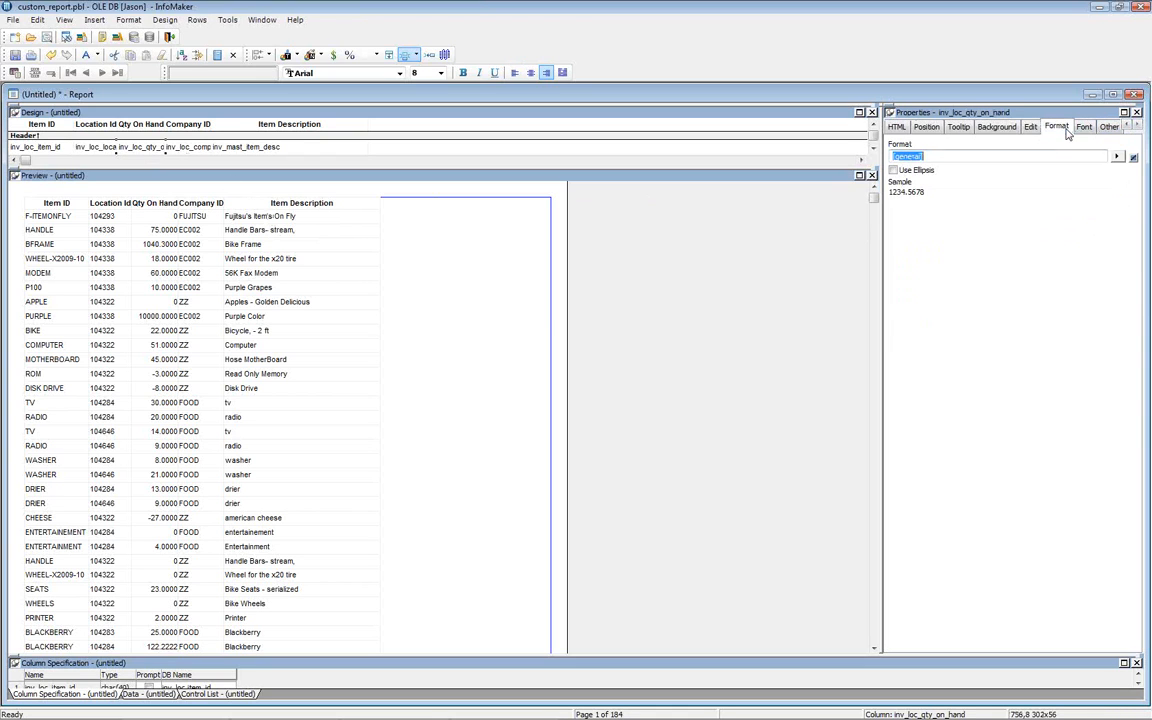
click(1117, 156)
click(1080, 207)
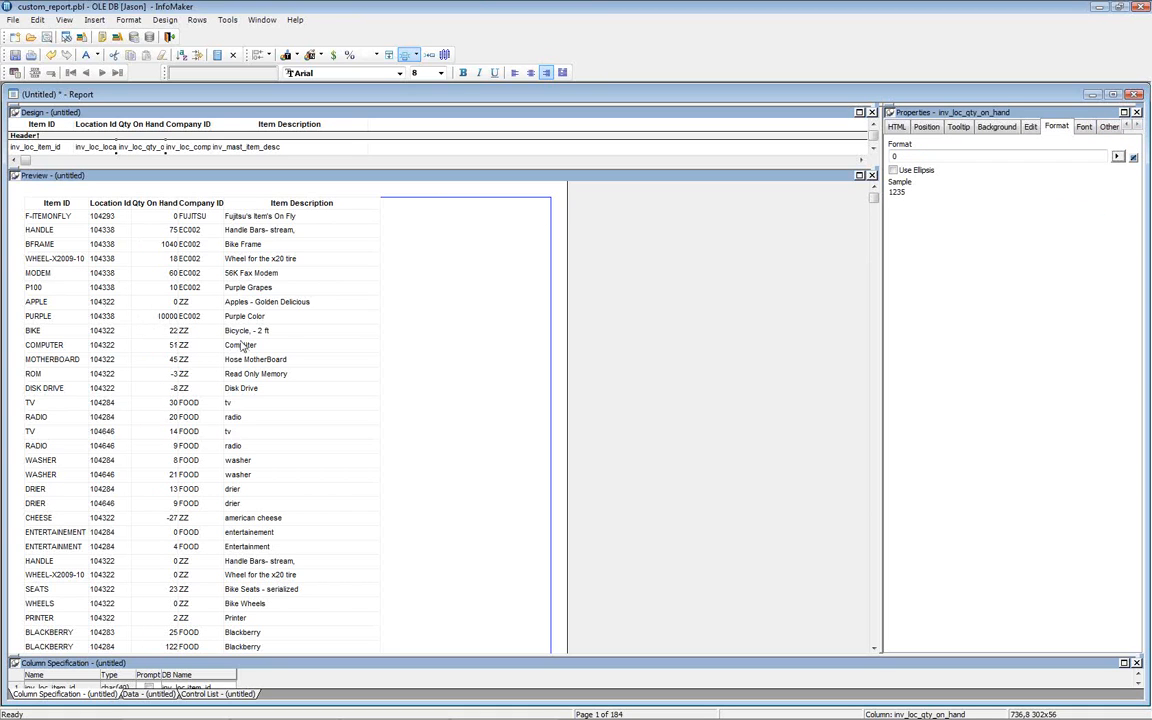
- Center the Qty On Hand values and move the Company ID column between Item ID and Location Id
click(1126, 127)
click(1126, 127)
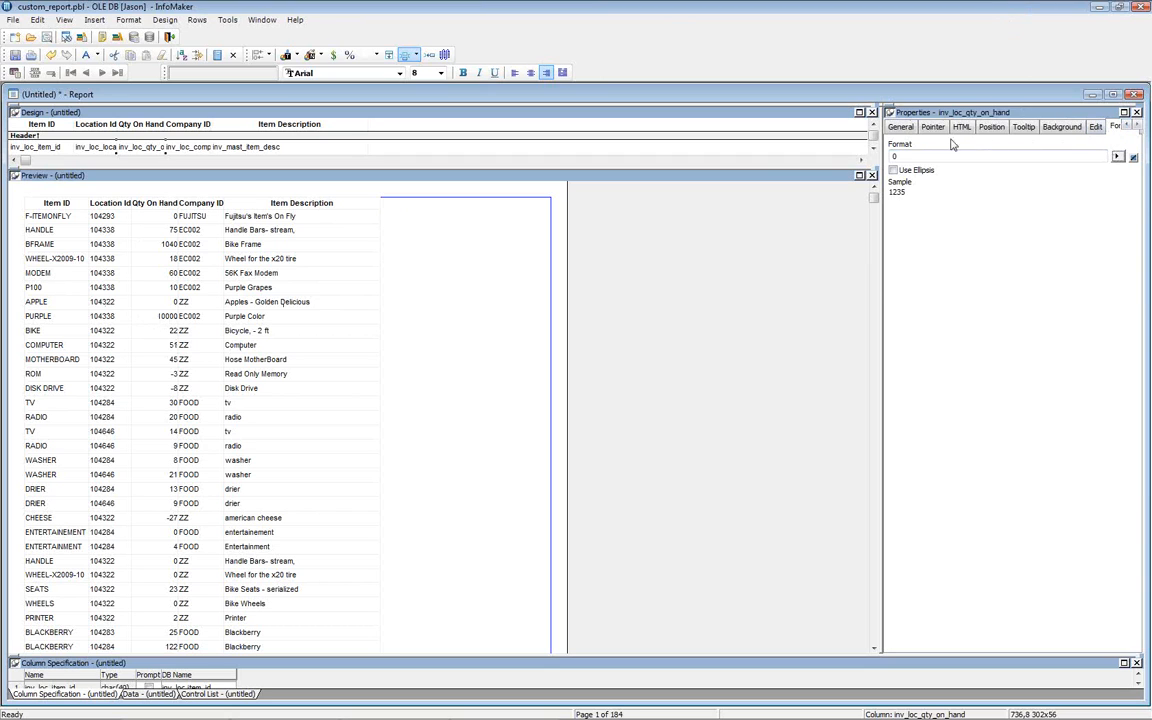
click(908, 129)
click(1119, 232)
click(961, 270)
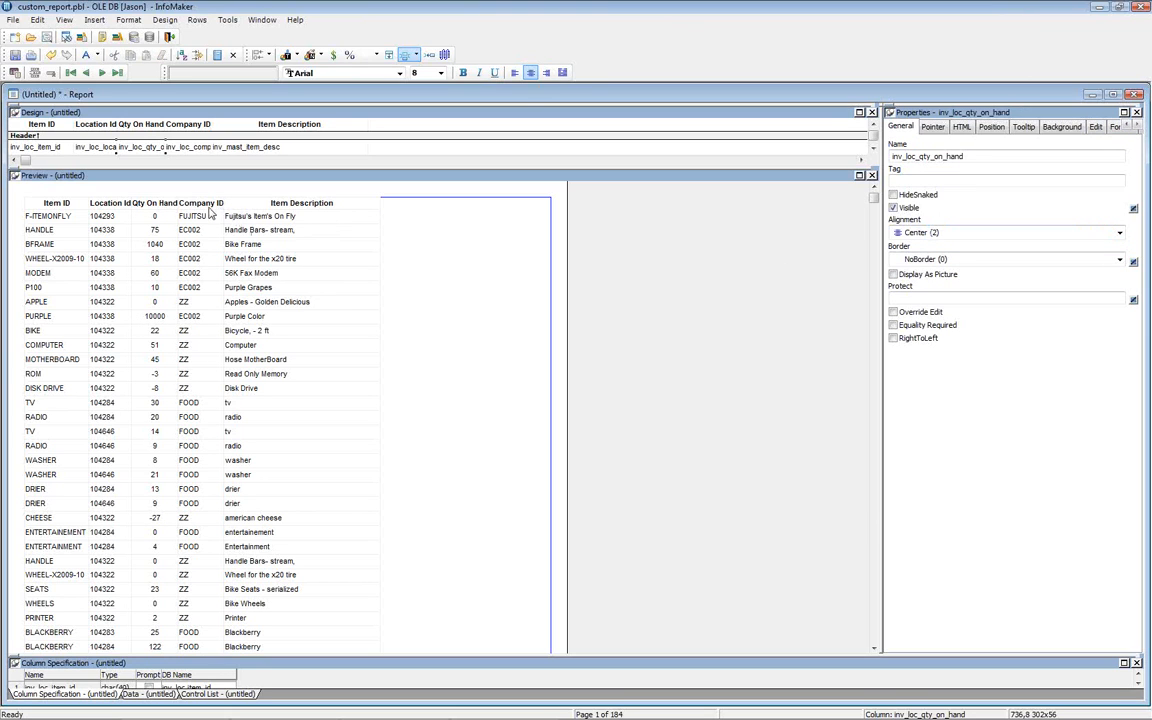
drag(207, 207, 97, 208)
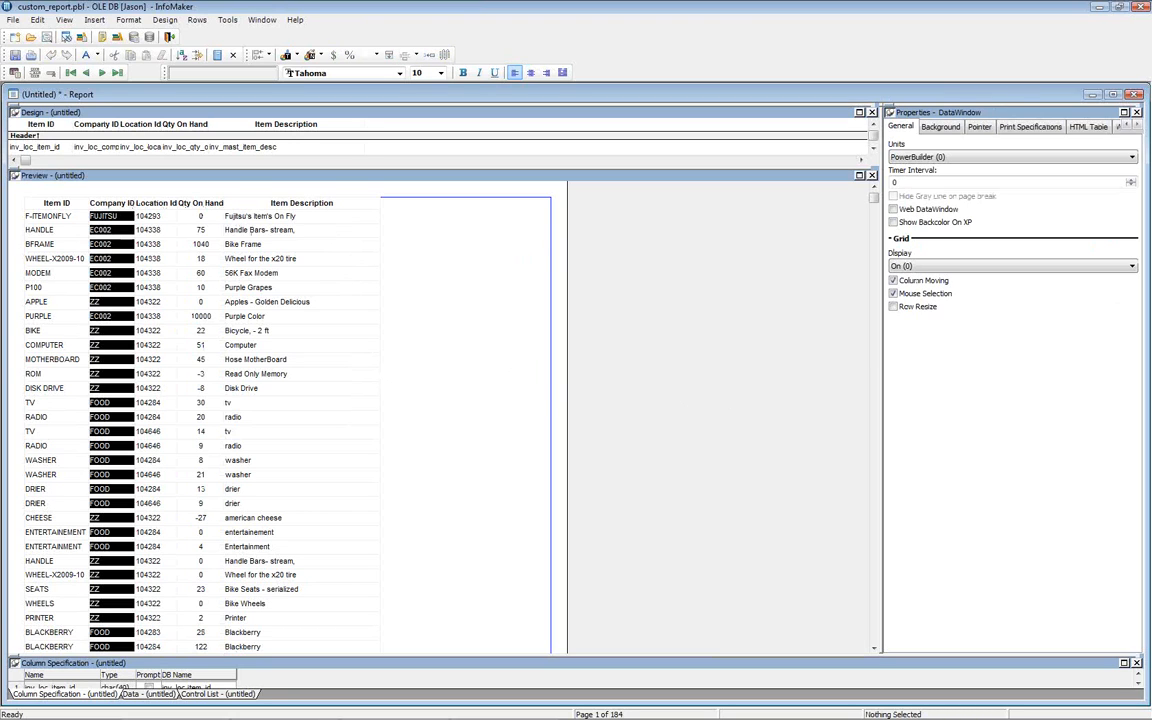
click(14, 22)
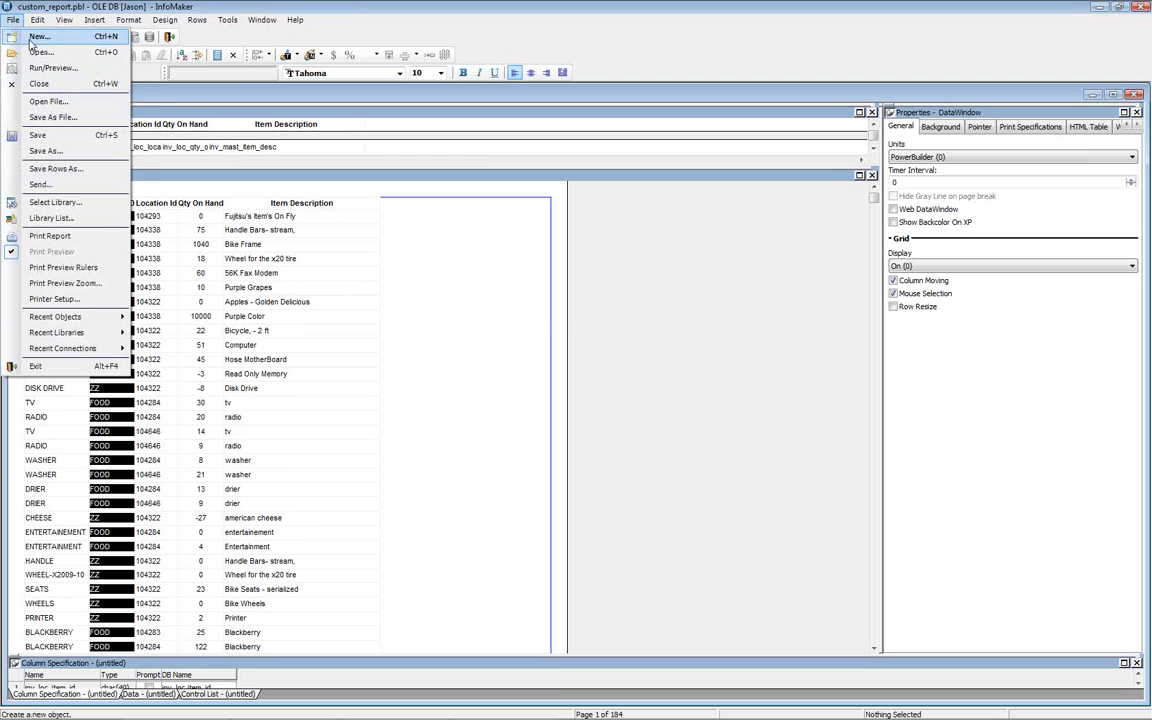
click(34, 38)
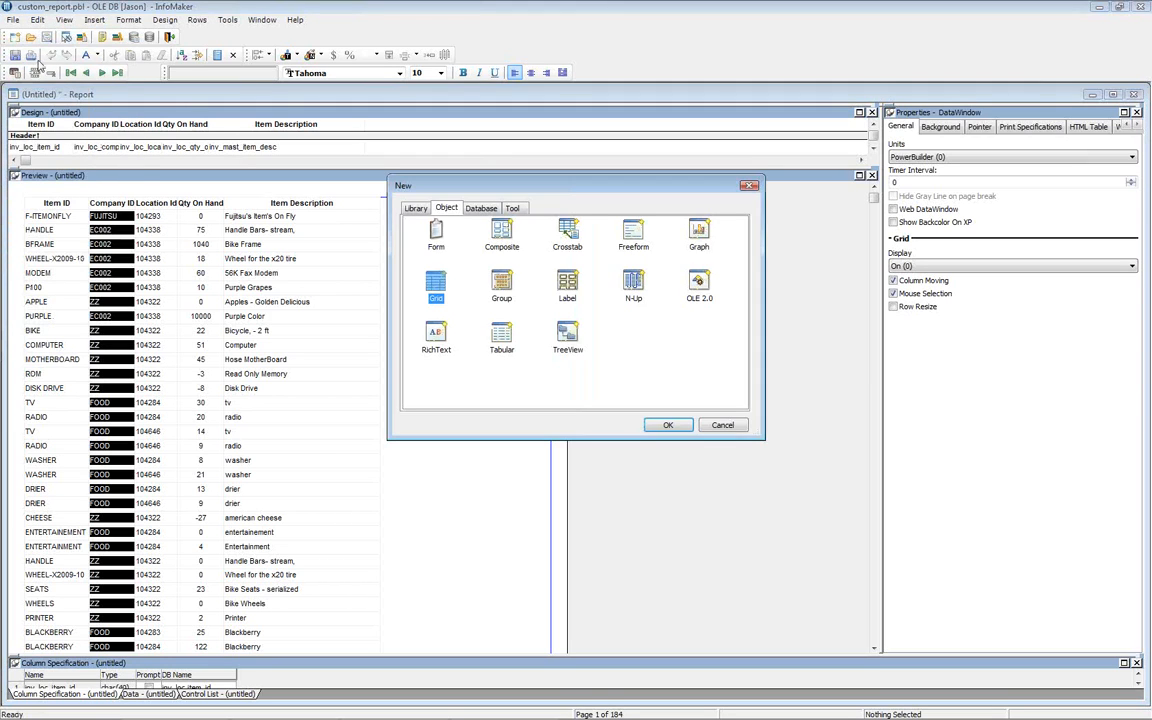
click(635, 236)
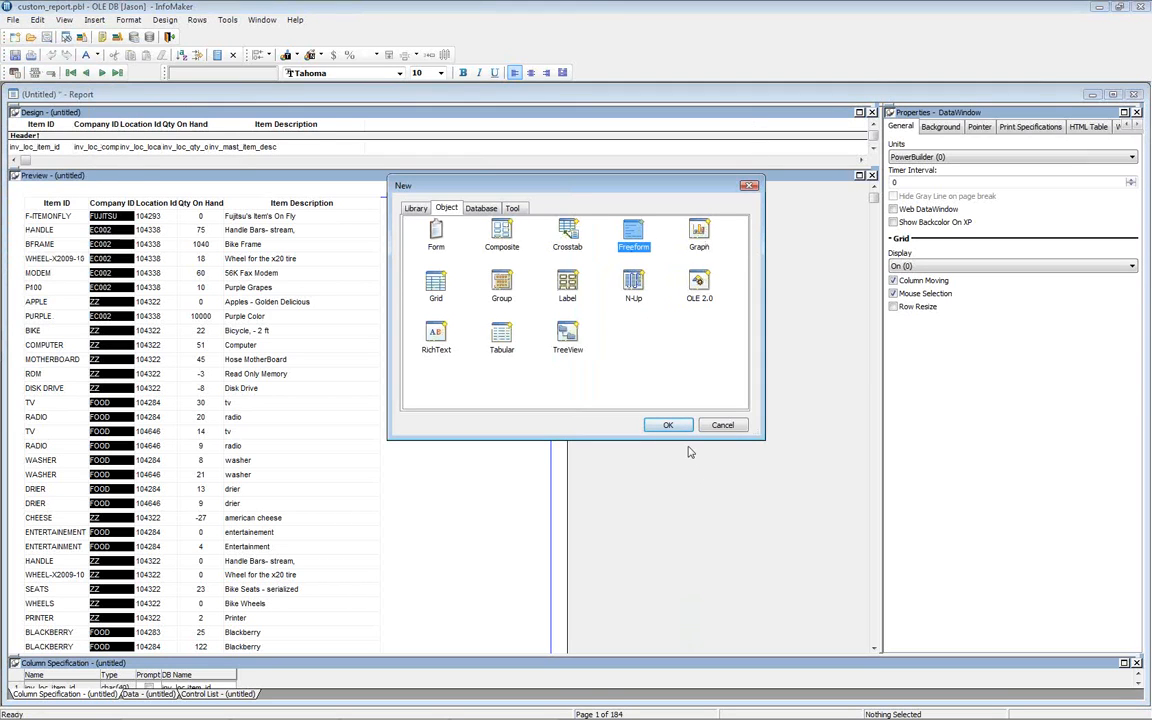
click(668, 425)
click(675, 264)
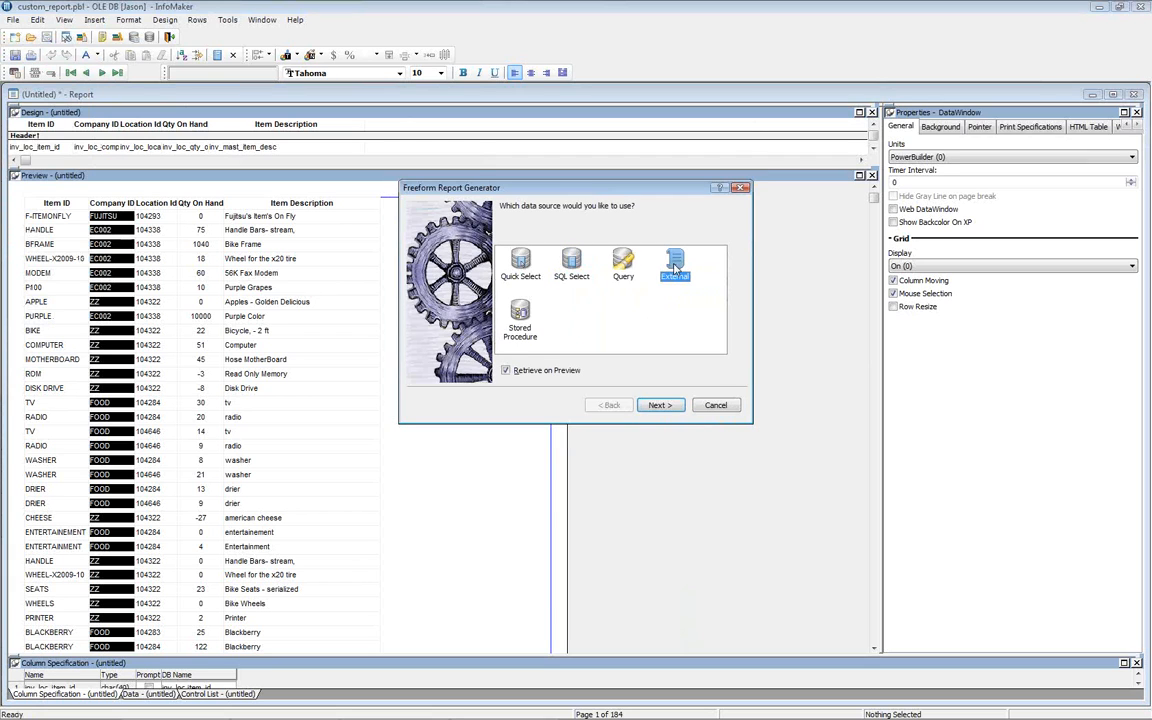
click(668, 408)
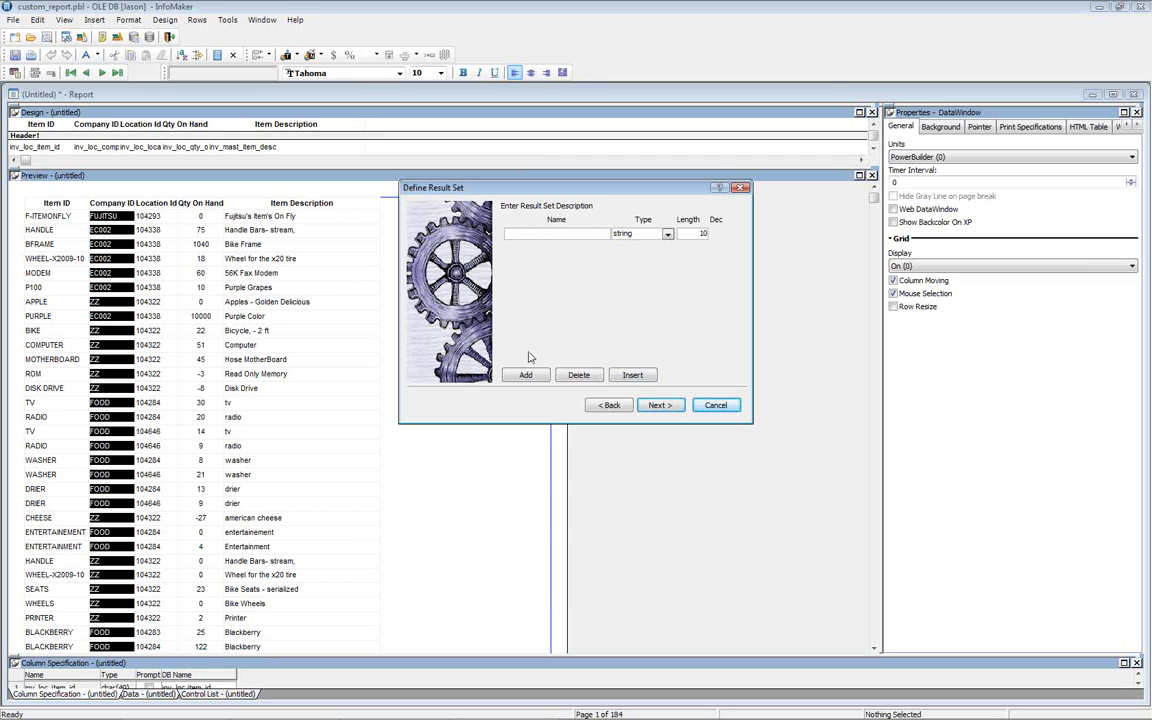
click(728, 405)
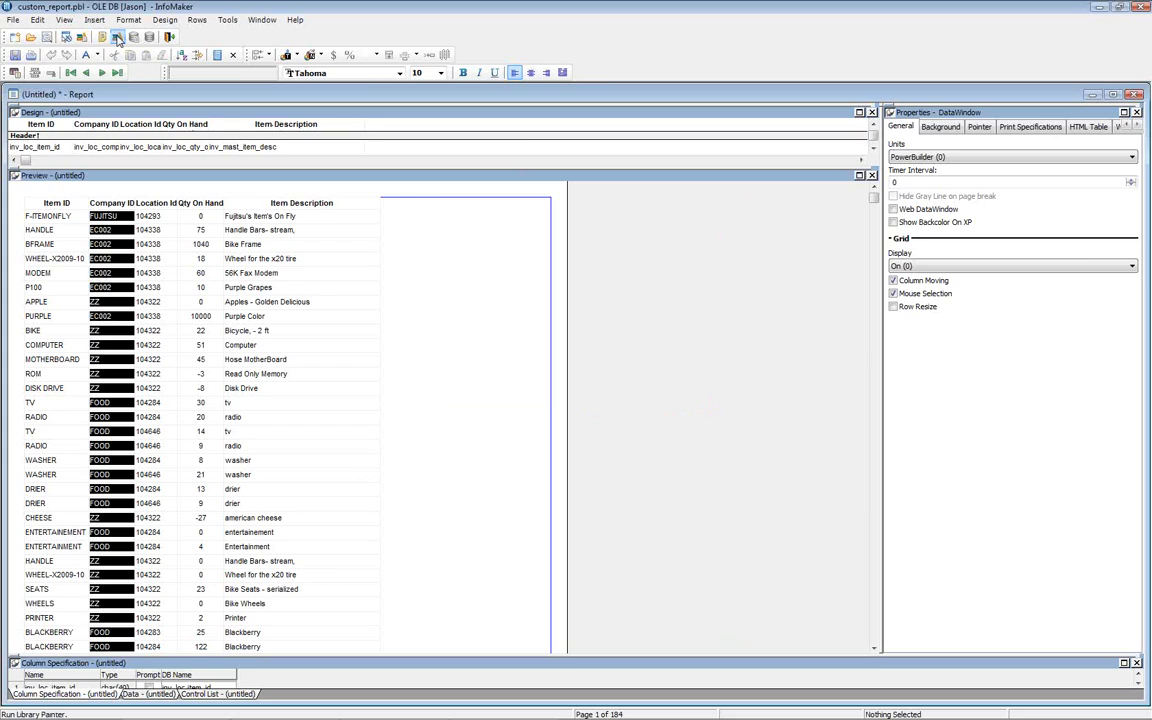
- Open the existing d_inventory_criteria report from the custom_report.pbl library
click(117, 37)
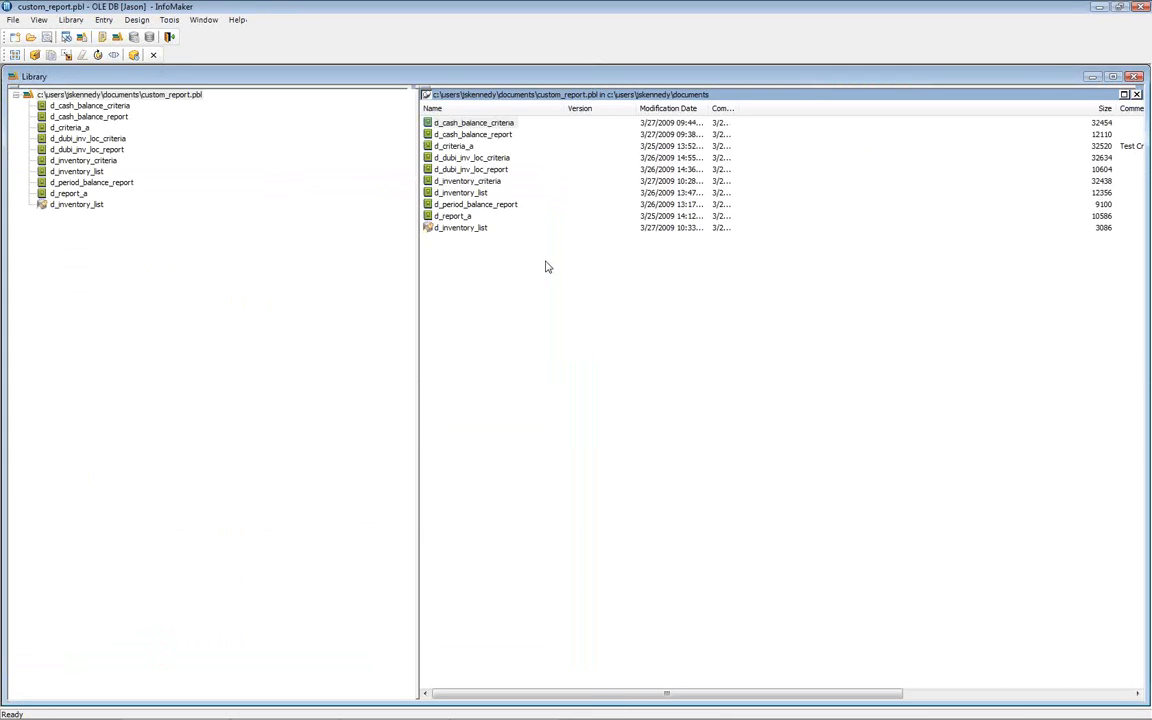
double_click(487, 182)
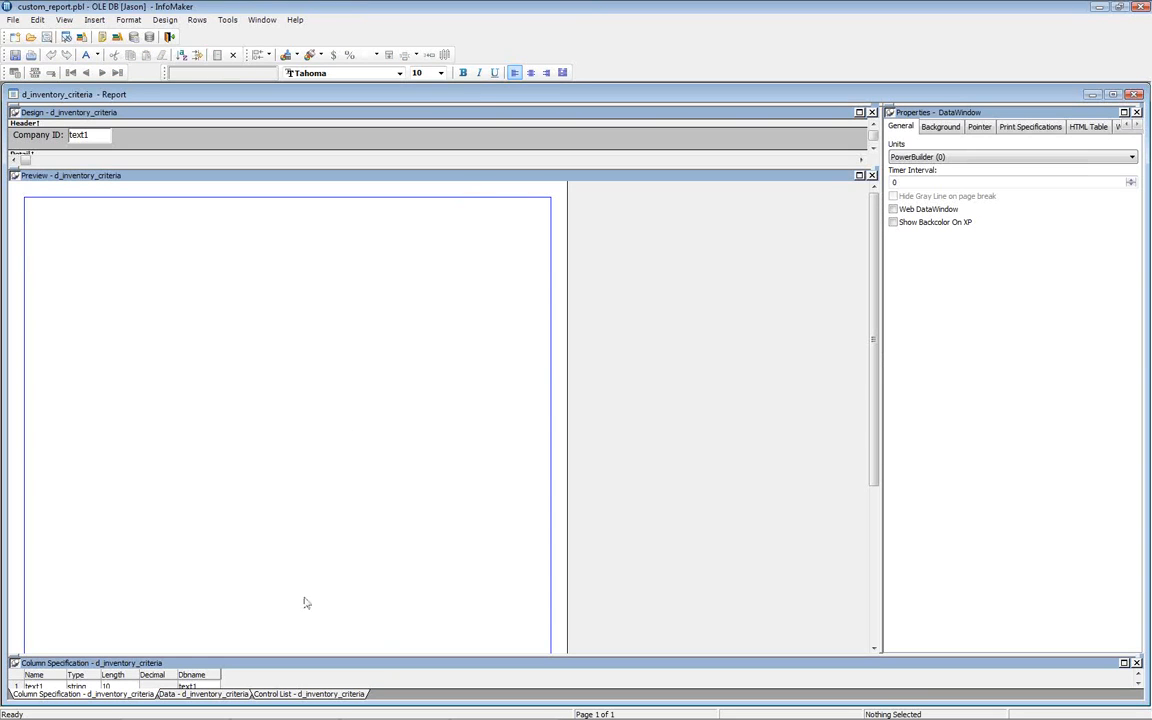
- Switch to Carillon and open Menu Item Maintenance
click(288, 709)
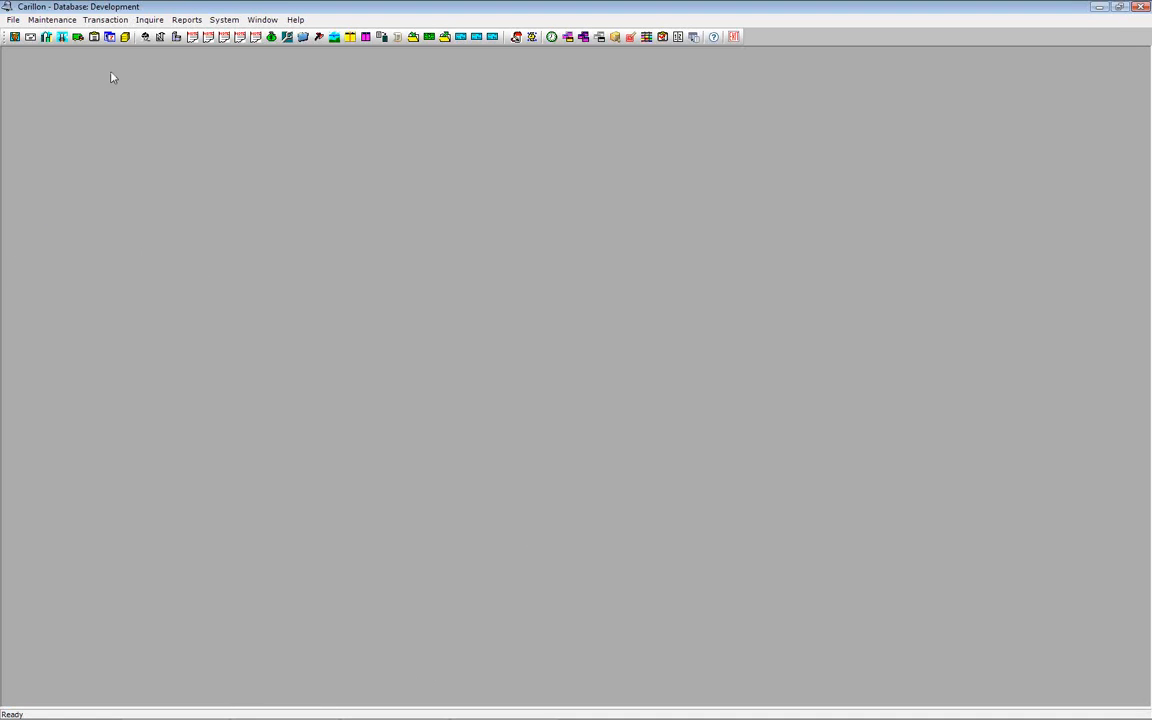
click(212, 20)
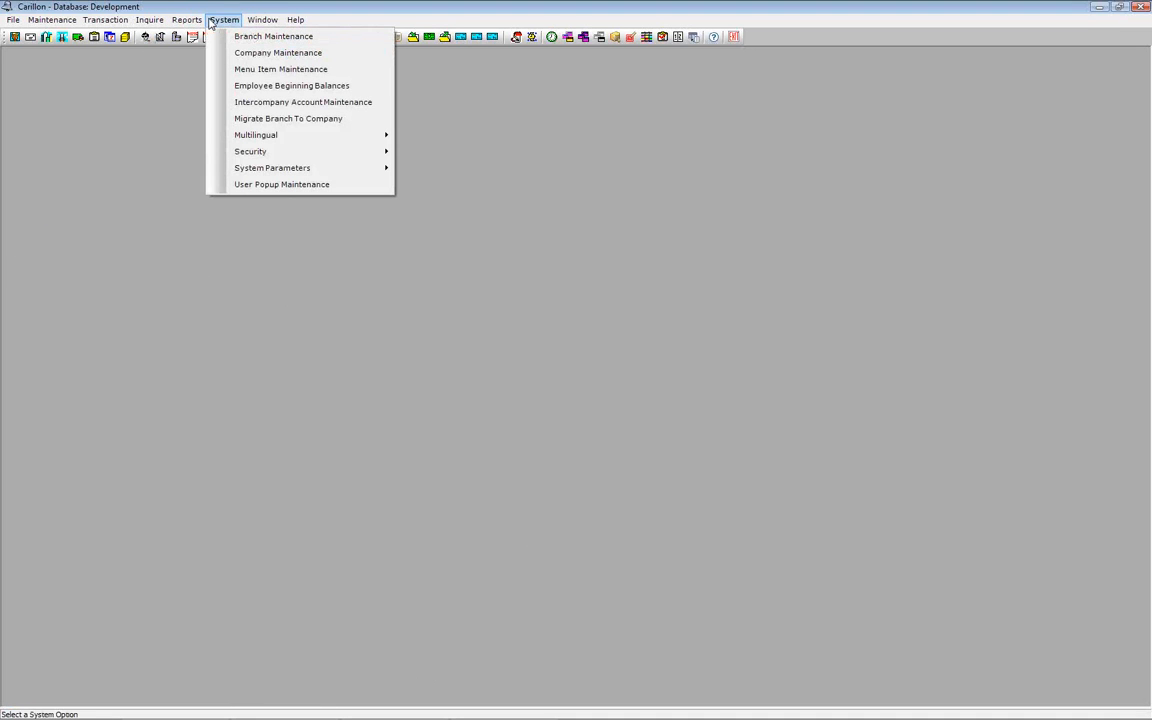
click(232, 70)
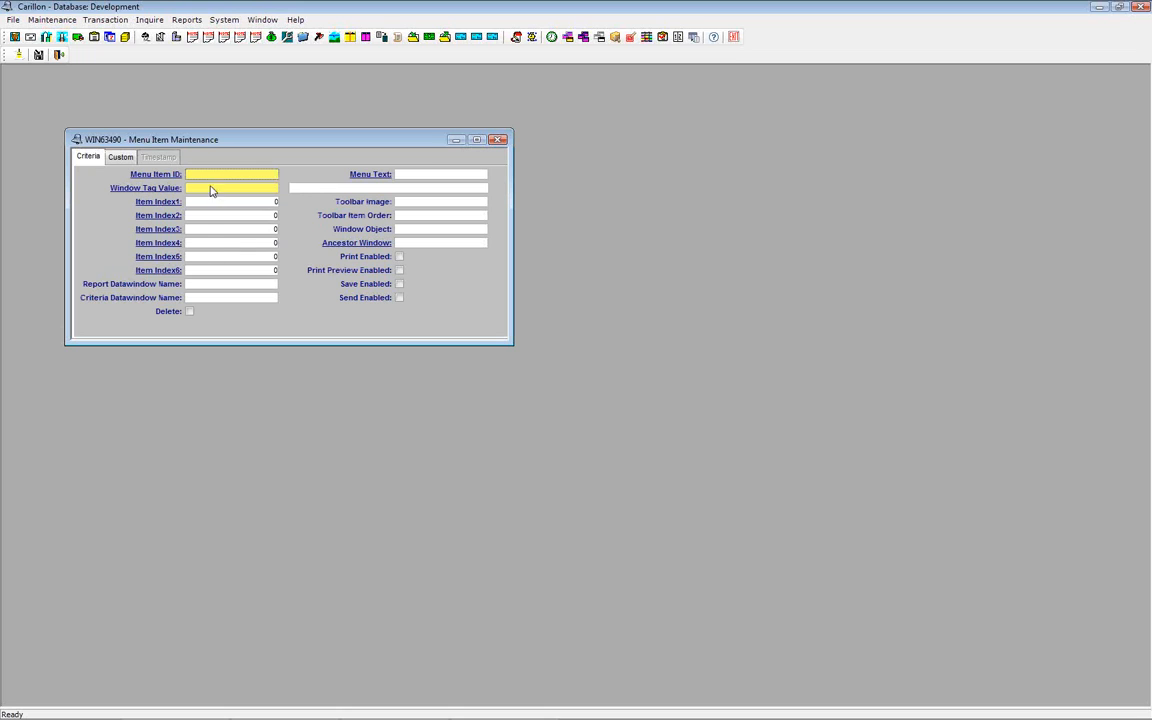
- Look up and load the menu item tagged WINC2001 and choose w_sheet_report_custom as its ancestor window
double_click(213, 177)
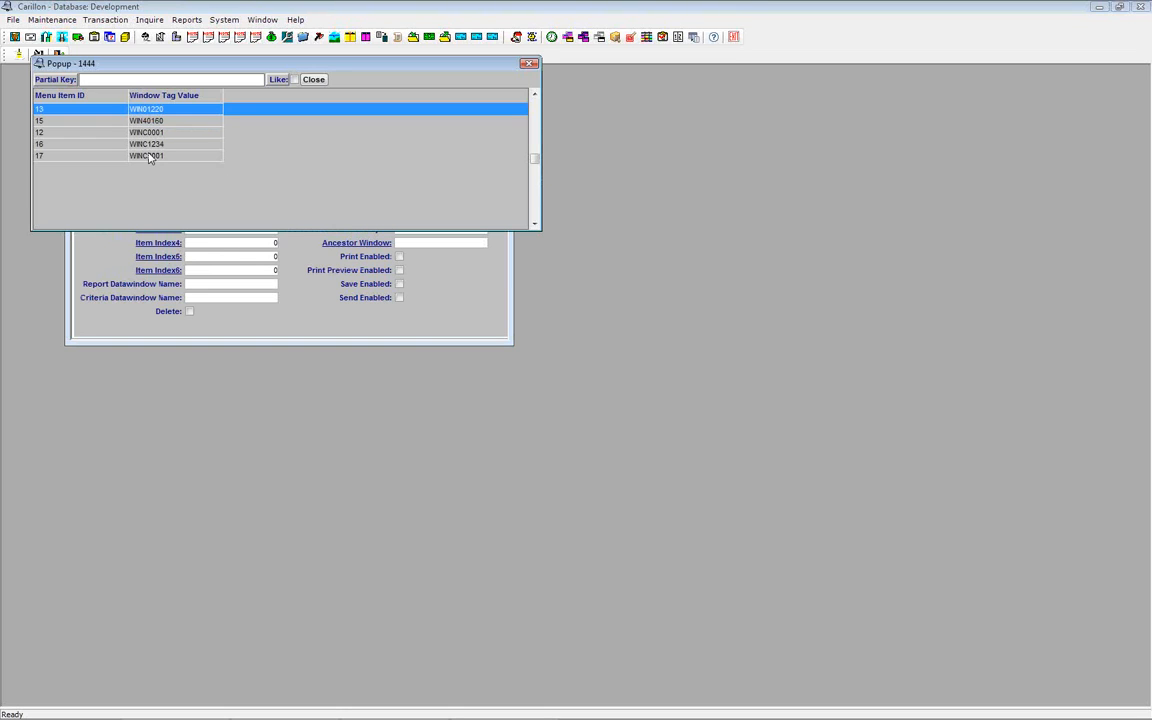
double_click(135, 141)
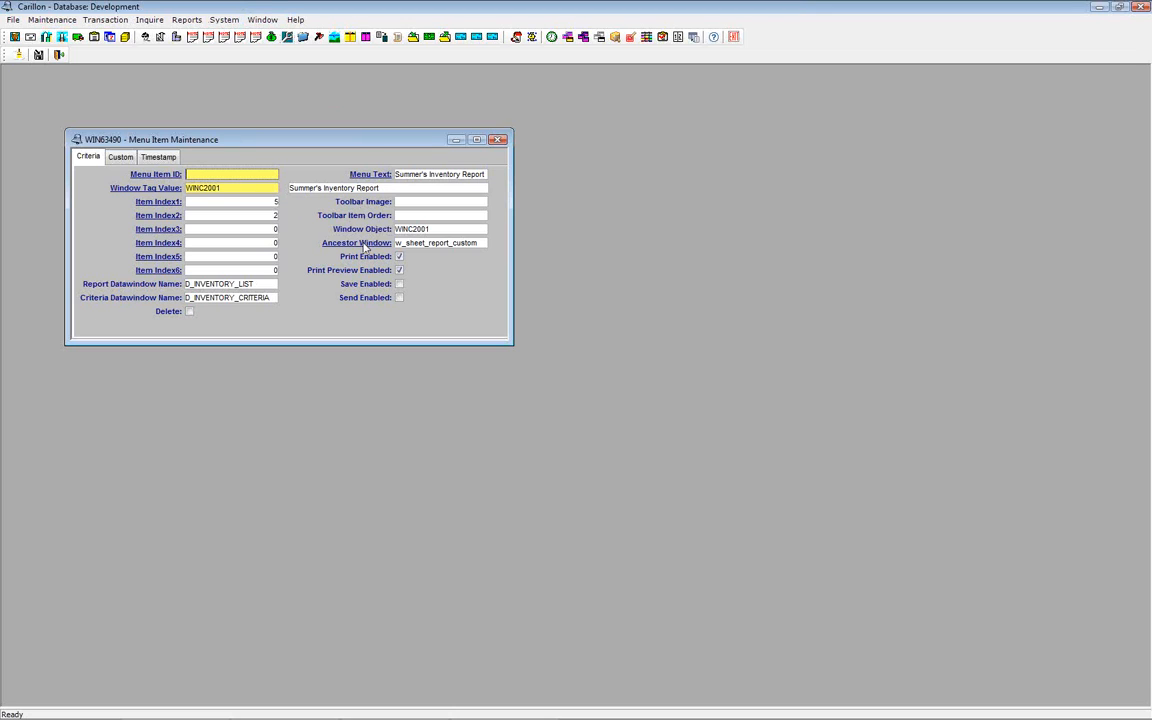
click(481, 246)
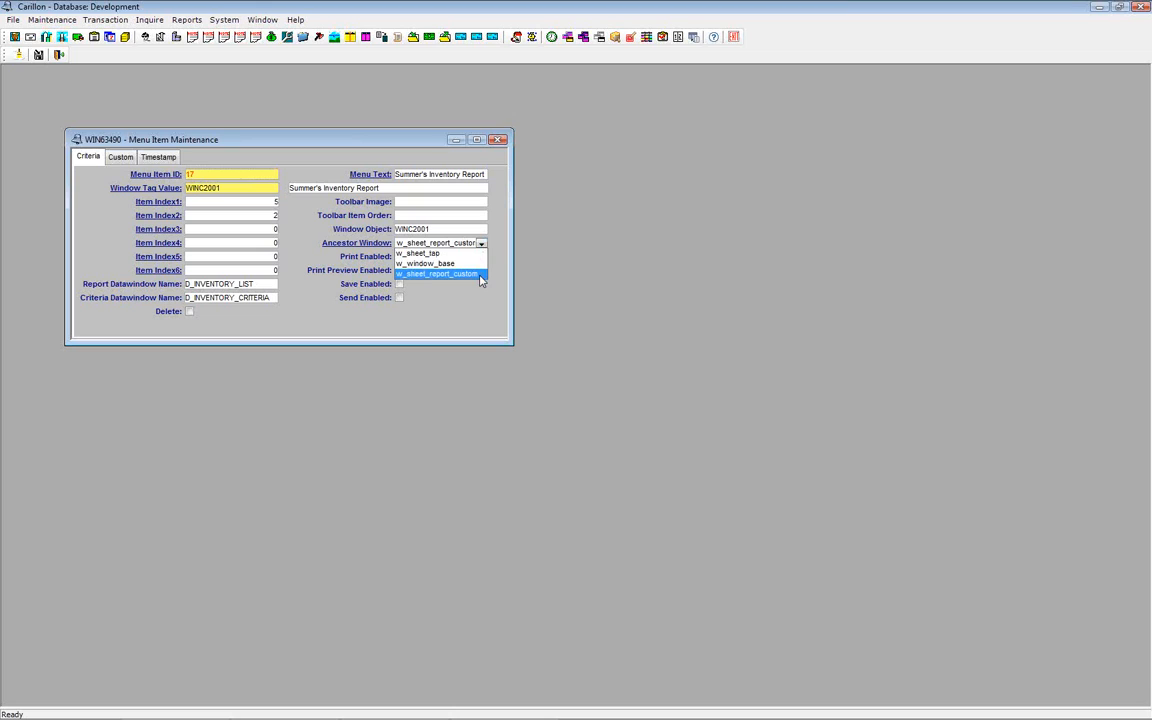
click(480, 275)
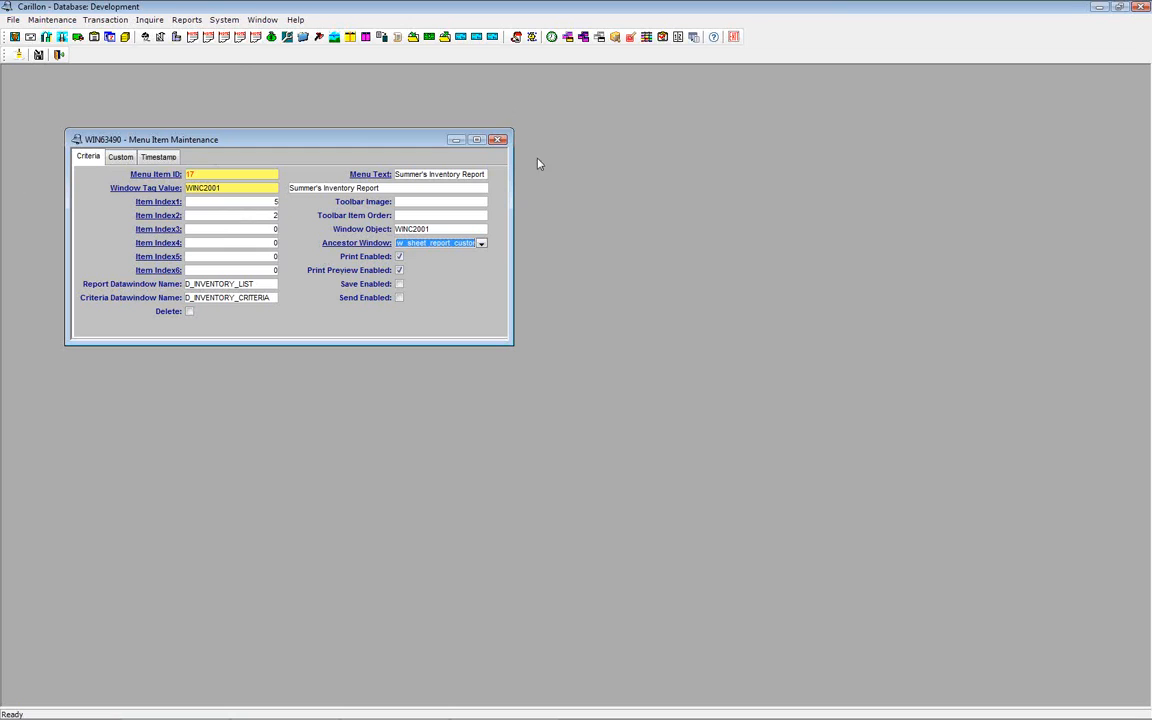
- Close Menu Item Maintenance and open the custom inventory report from the reports list
click(498, 141)
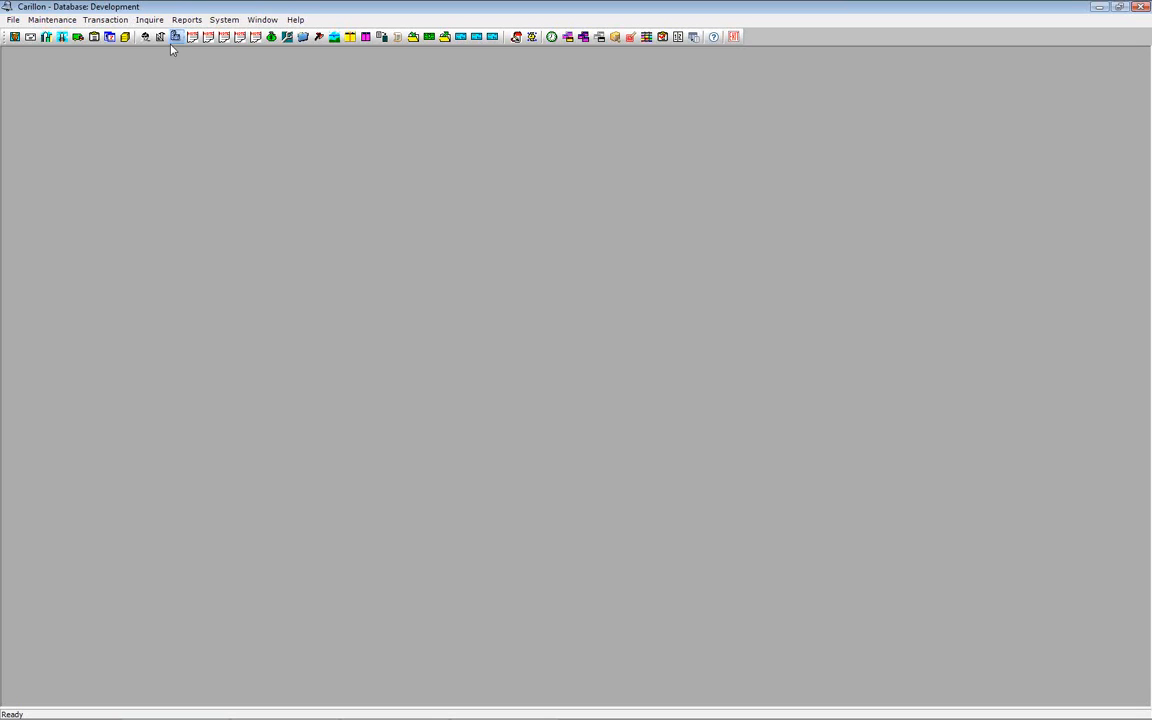
click(208, 20)
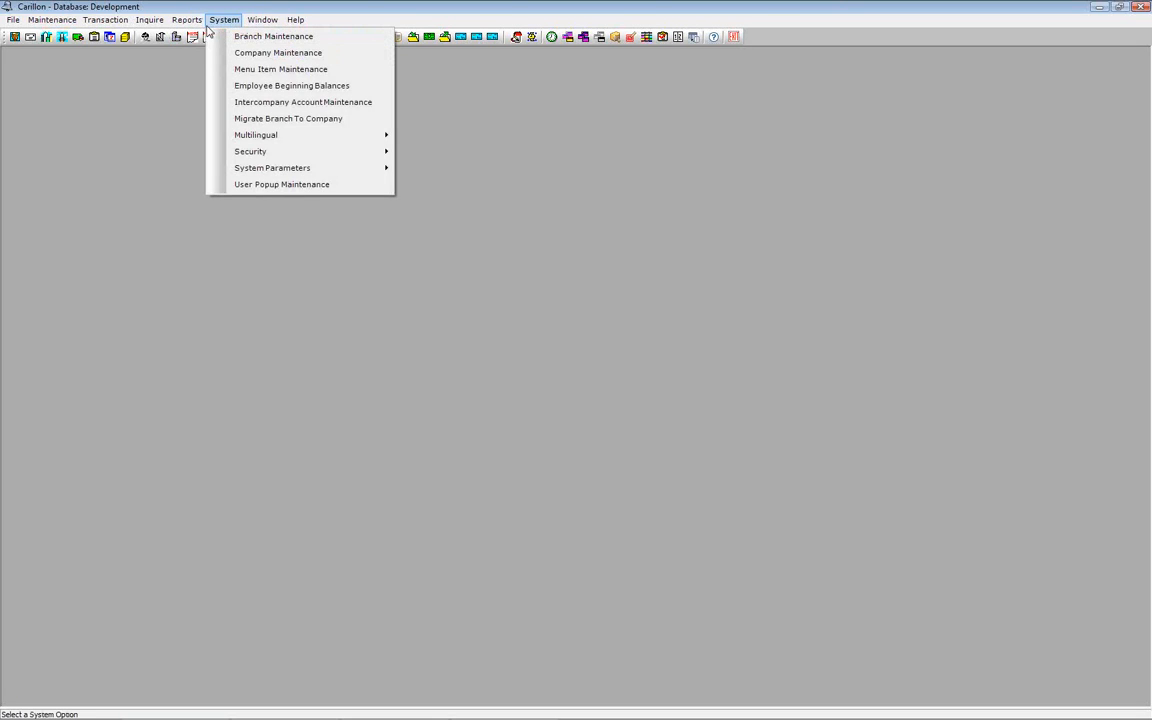
click(188, 20)
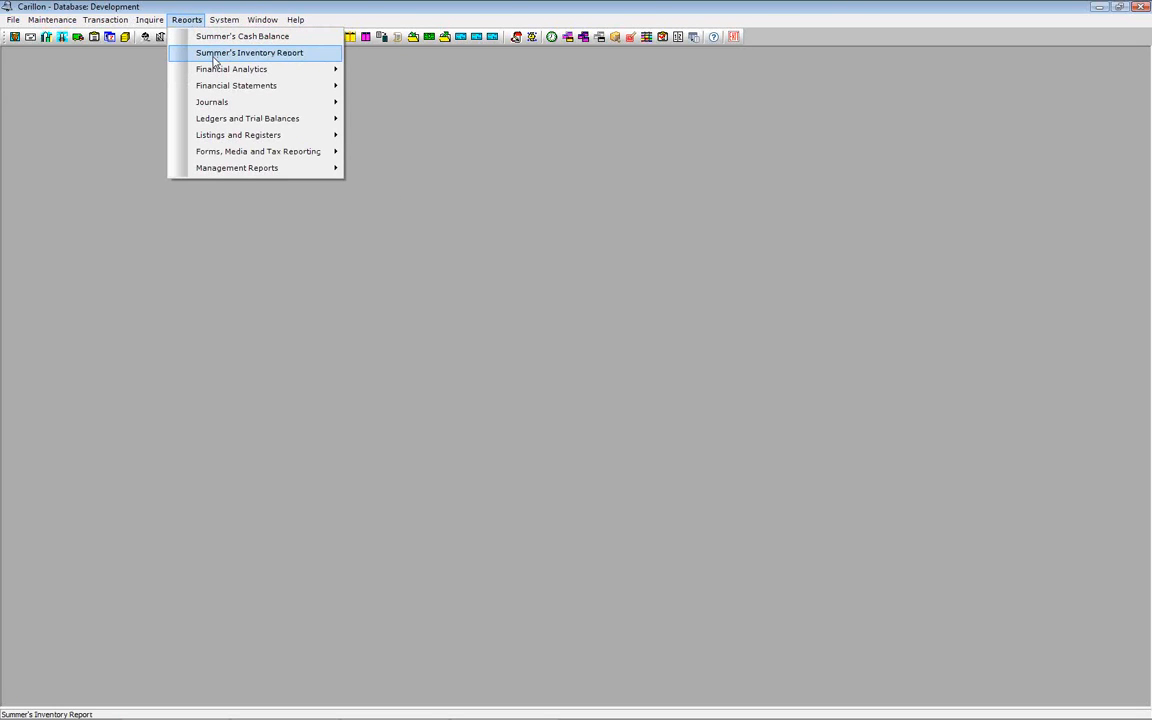
click(215, 59)
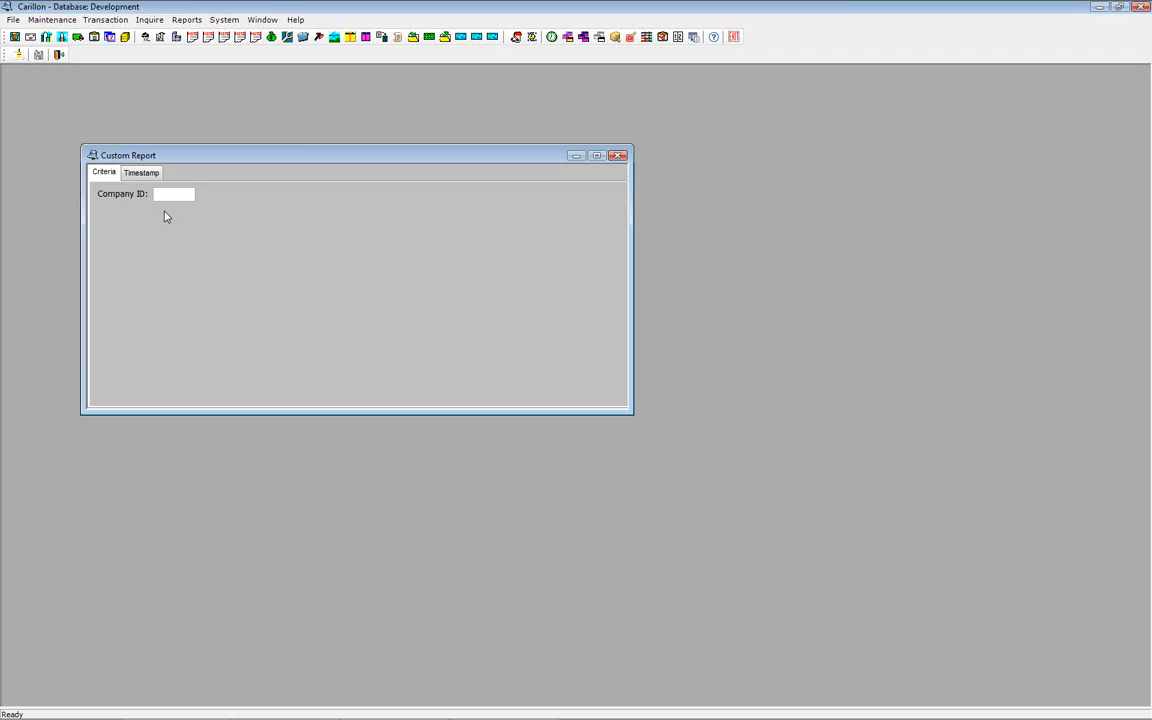
- Enter KENNEDY as the Company ID and display a print preview of the custom report
text(KENNEDY)
click(13, 19)
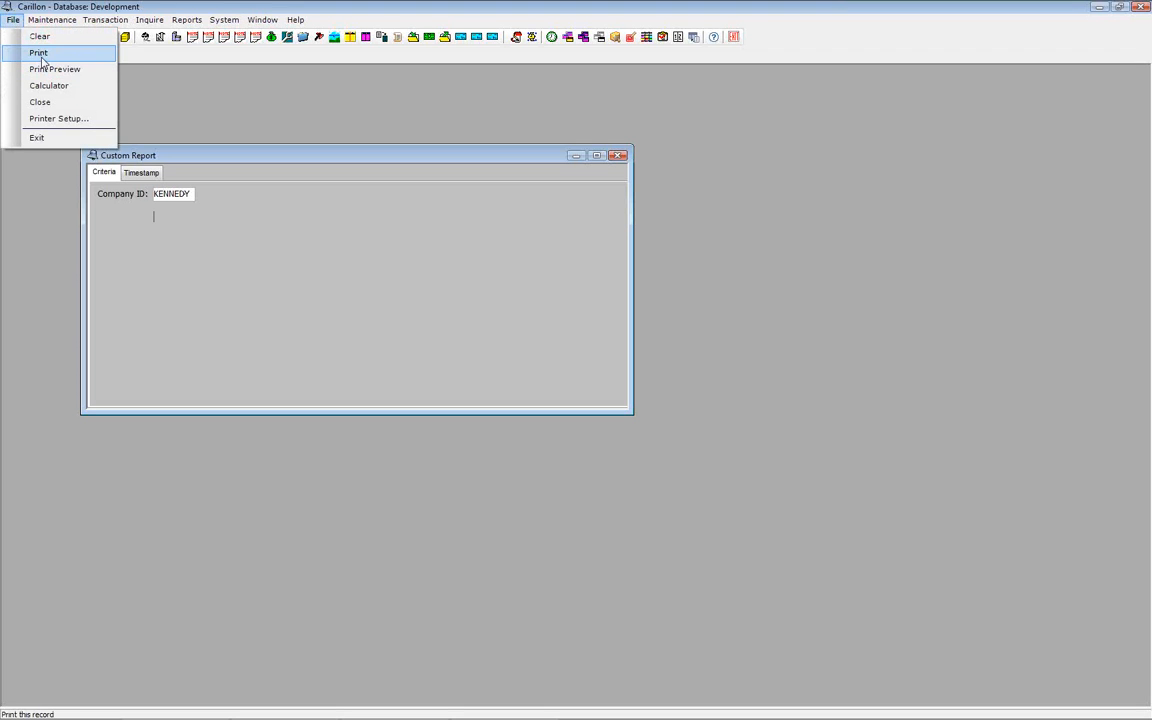
click(52, 69)
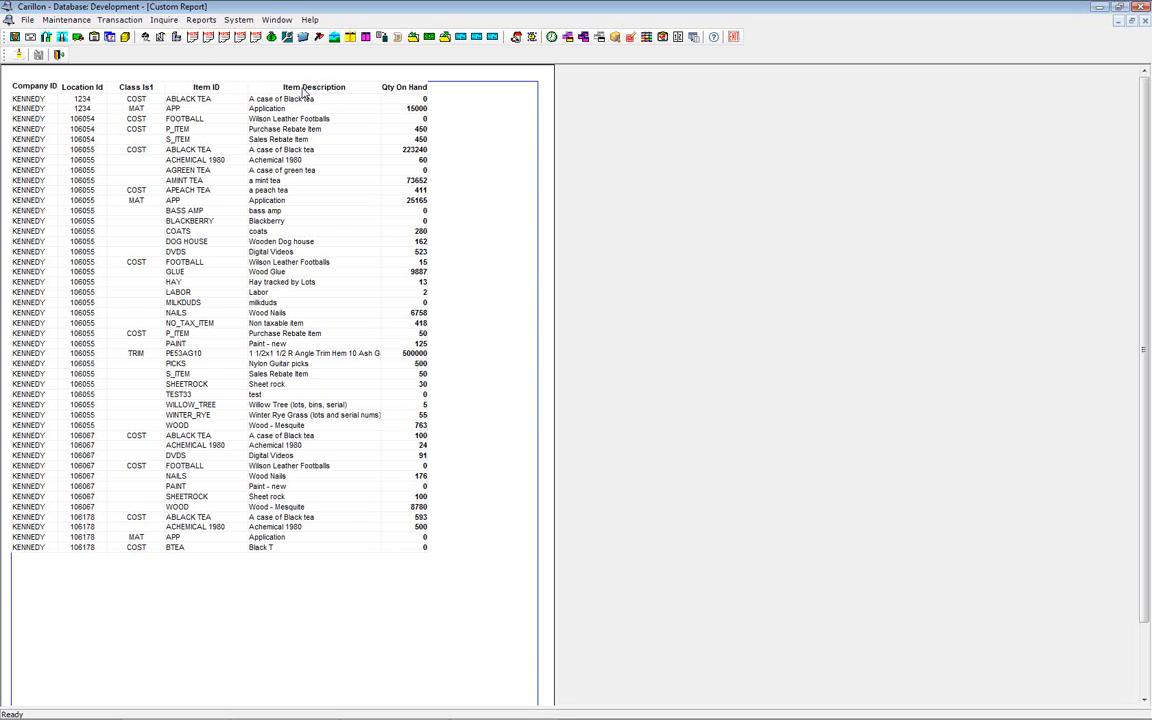
- Move the Item ID column between Company ID and Location Id in the previewed report, and close the report
click(176, 87)
drag(176, 87, 62, 86)
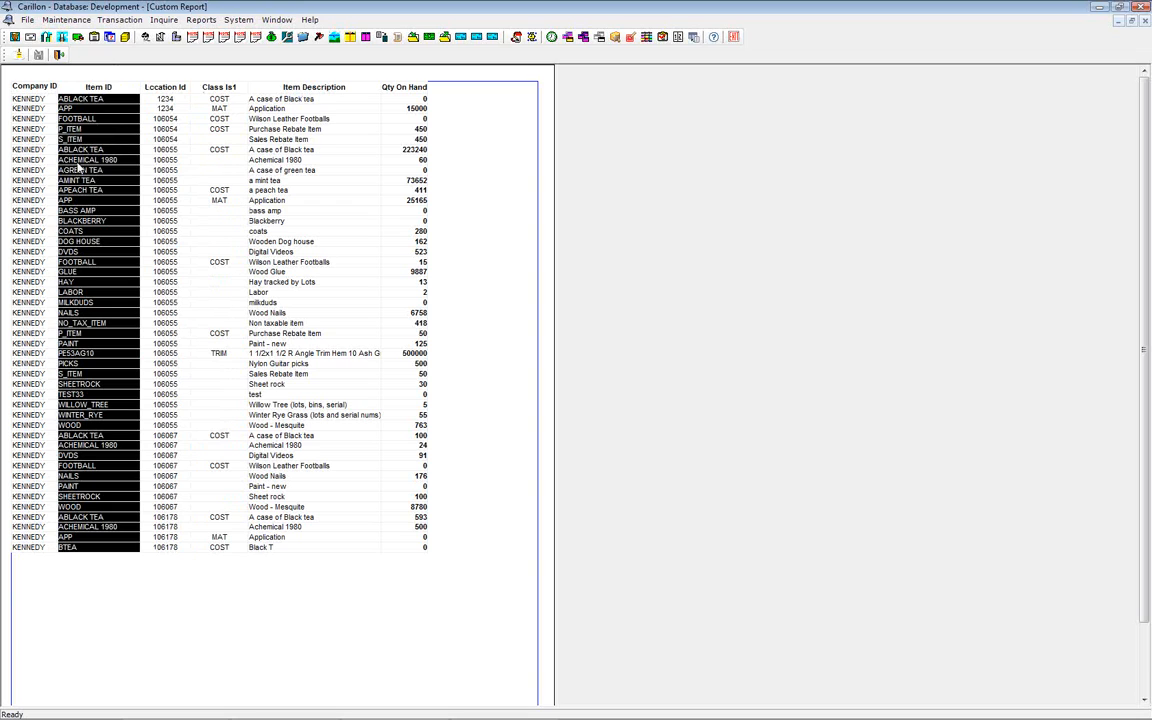
click(1144, 22)
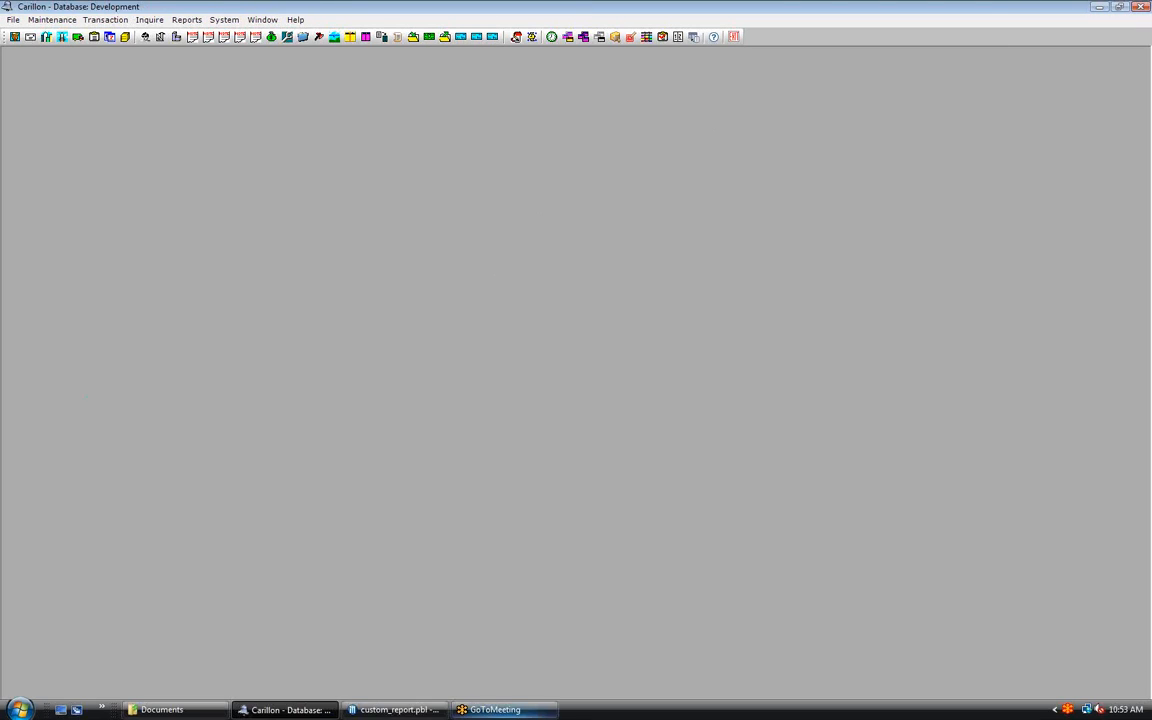
- Switch to InfoMaker and close the library listing and the untitled inventory report without saving
click(398, 710)
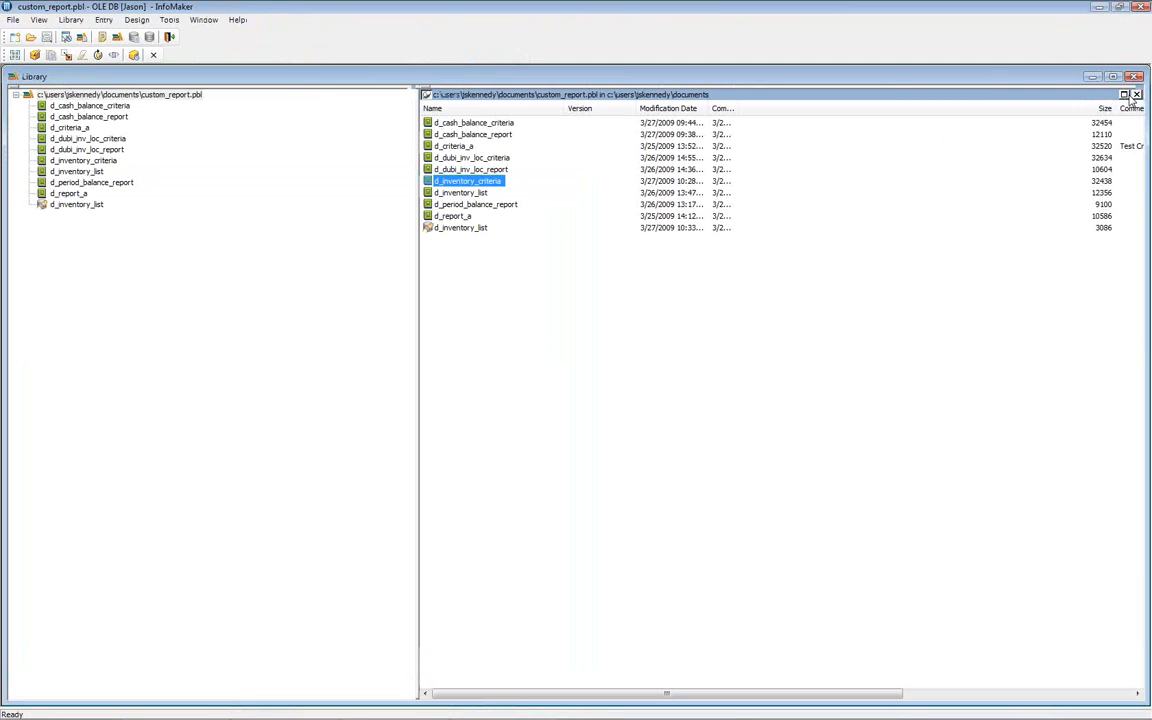
click(1134, 94)
click(1134, 79)
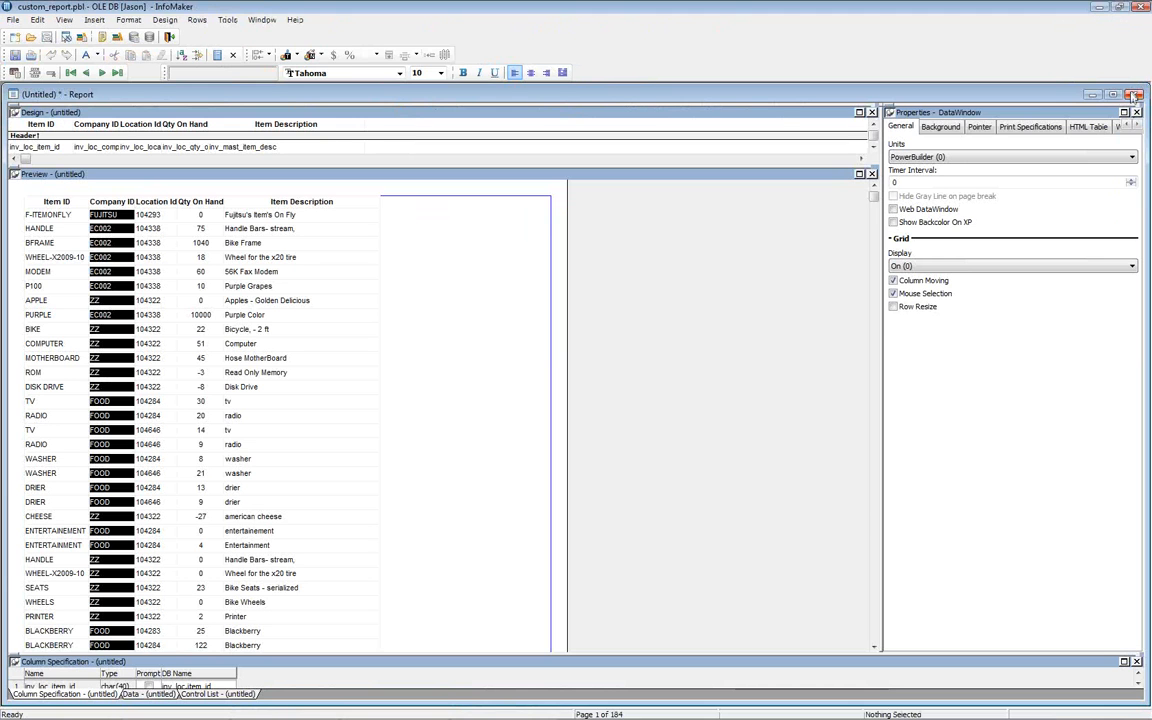
click(1134, 95)
click(589, 413)
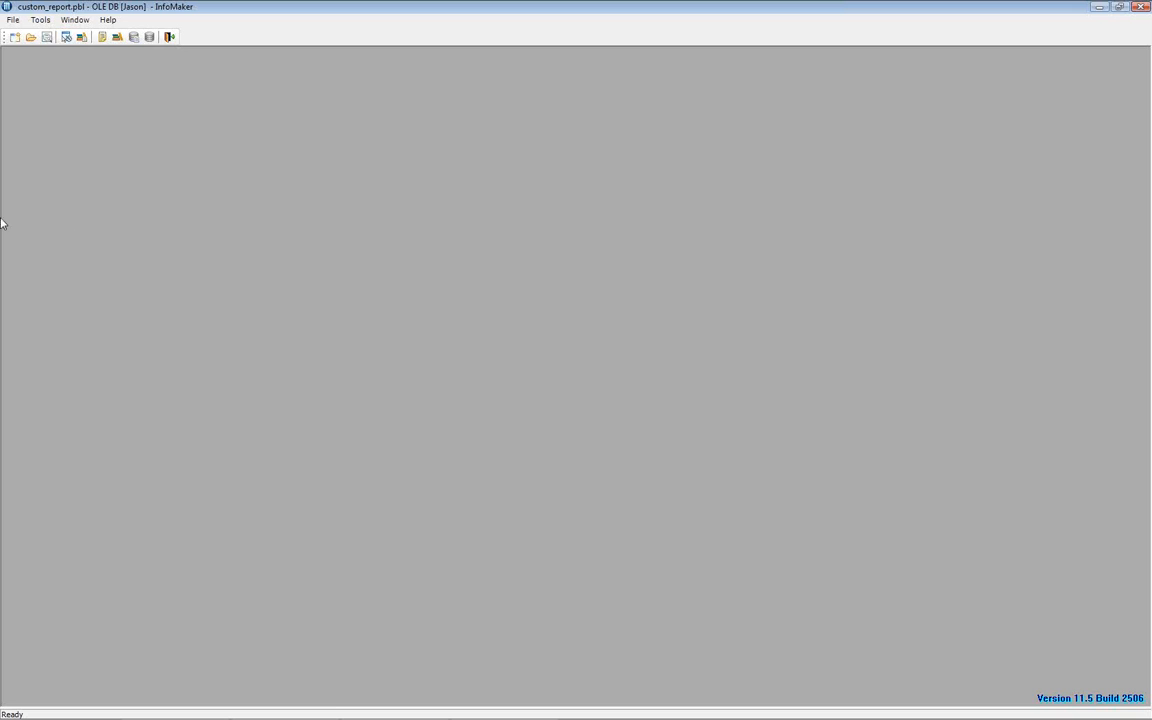
- Start a new Graph report that uses Quick Select as its data source
click(13, 19)
click(32, 35)
click(698, 240)
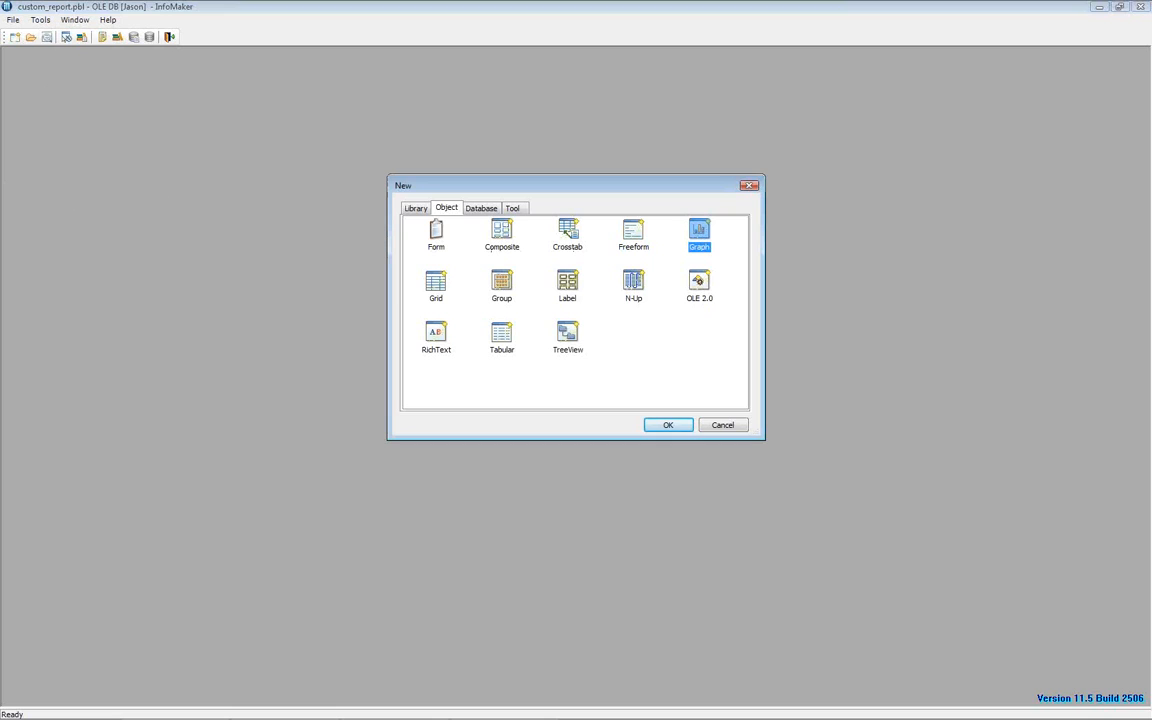
click(672, 427)
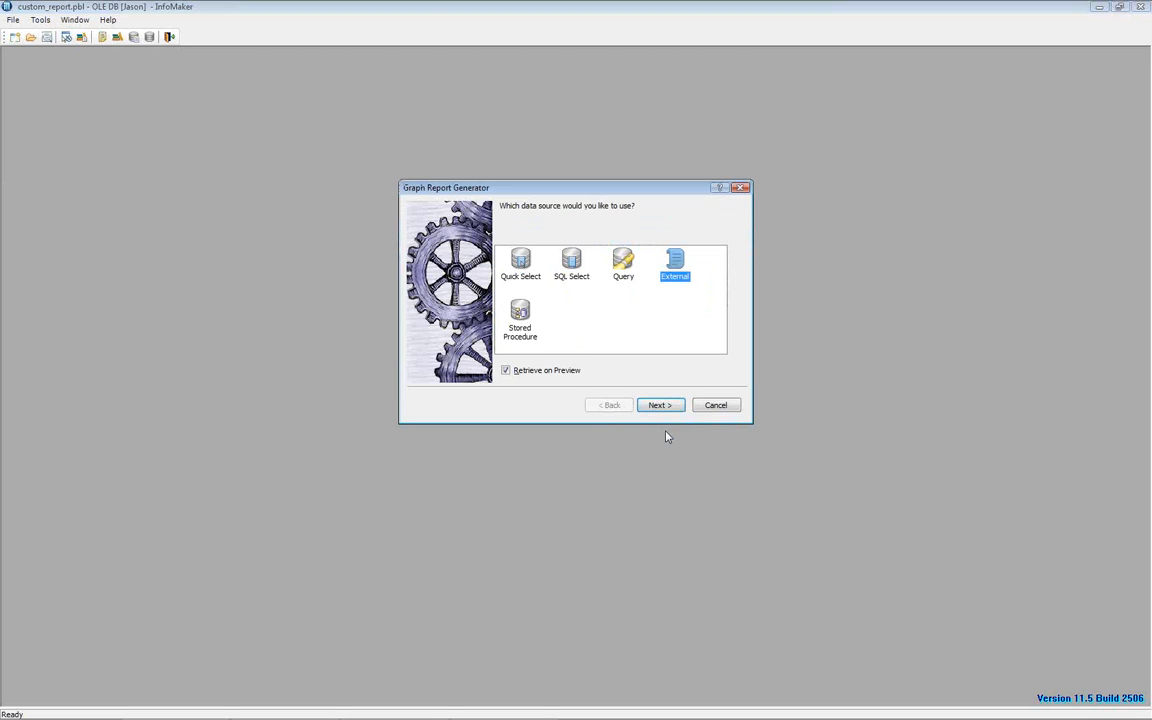
click(520, 264)
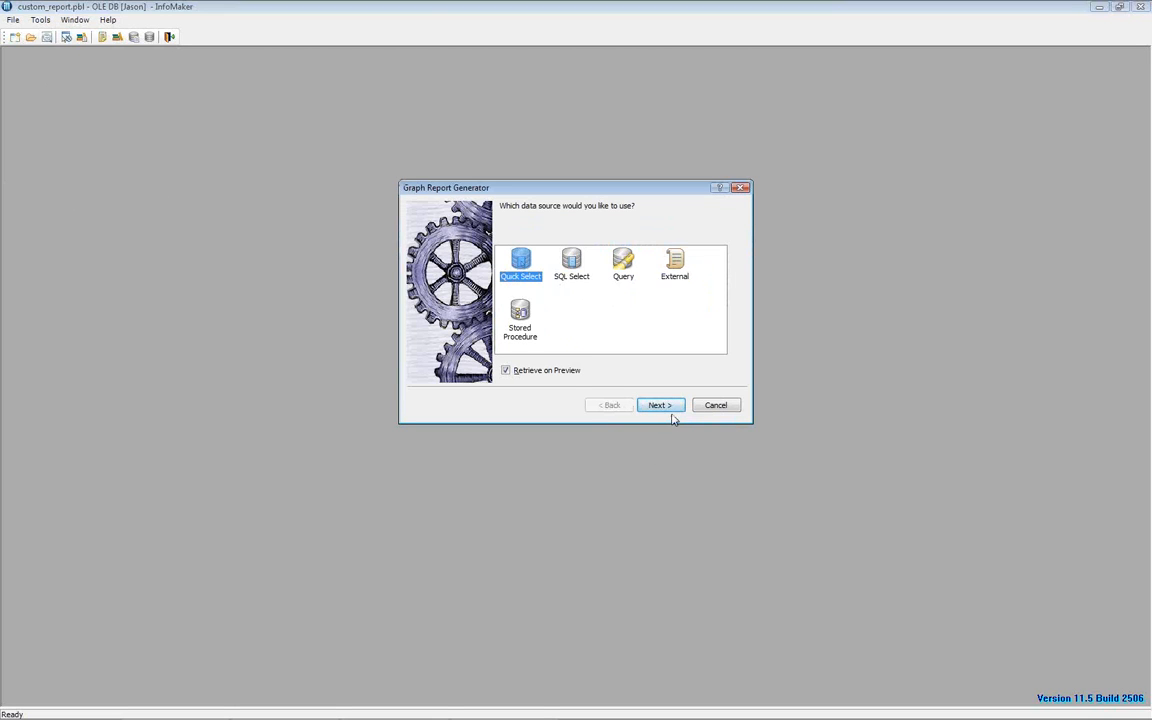
click(662, 406)
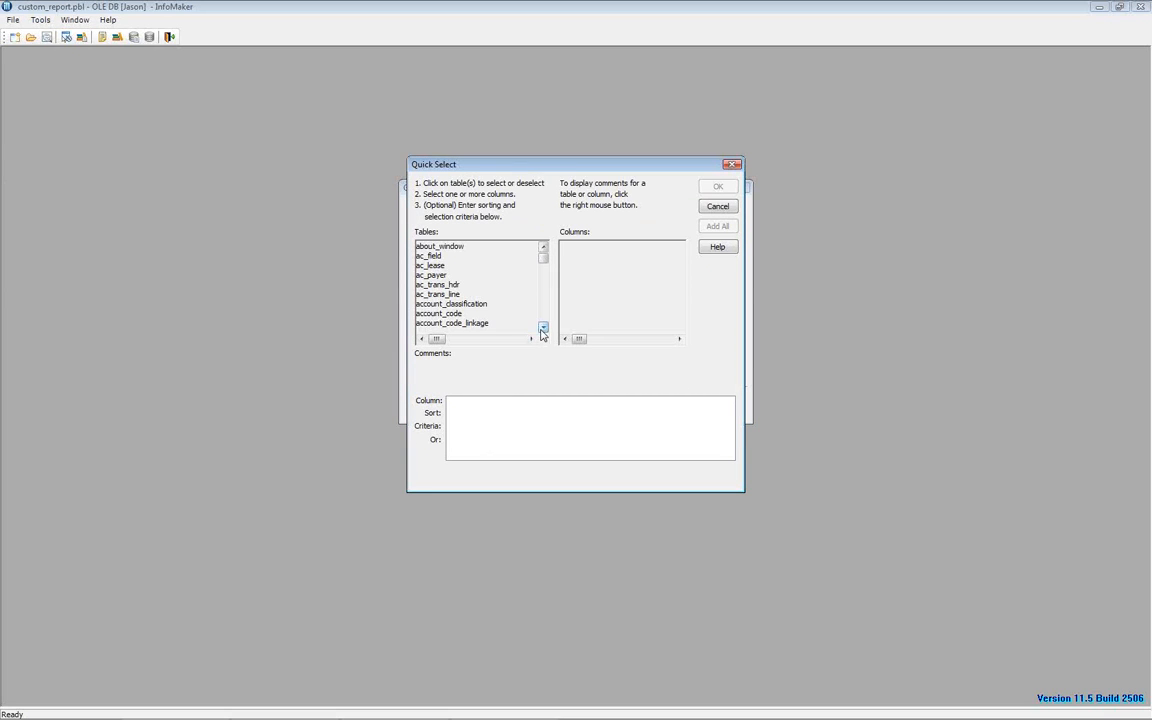
- Select the period and cumulative_balance columns of the balances table as the graph's data
drag(541, 332, 541, 331)
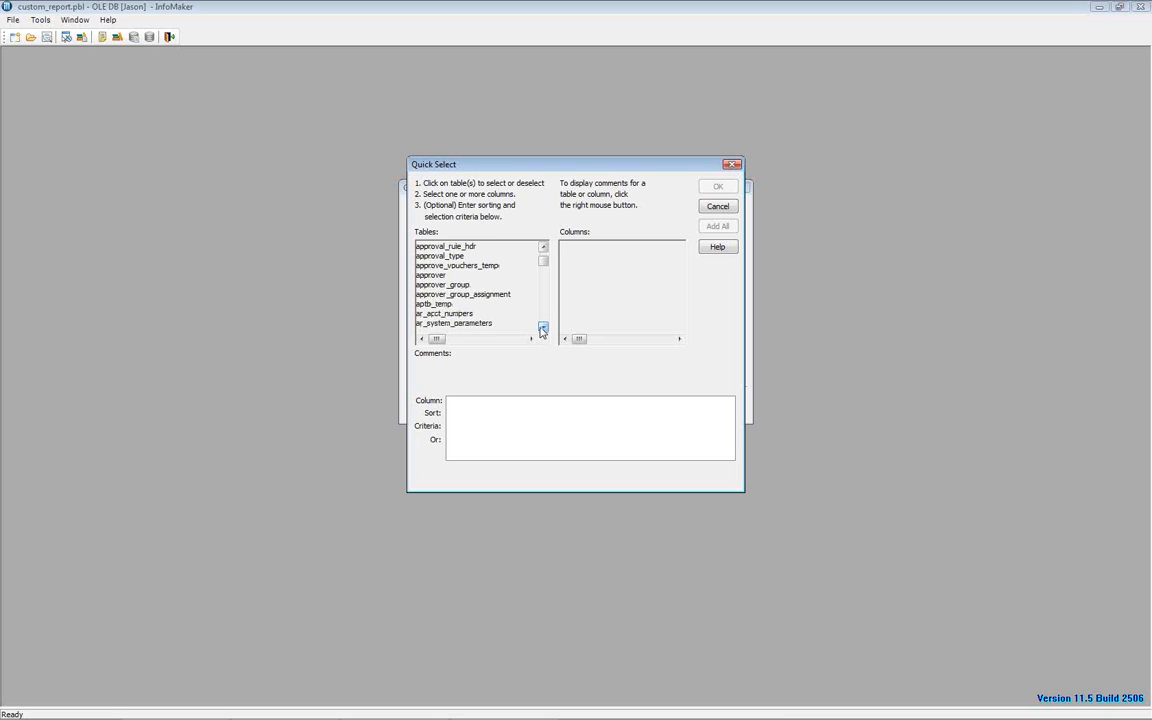
drag(544, 261, 543, 261)
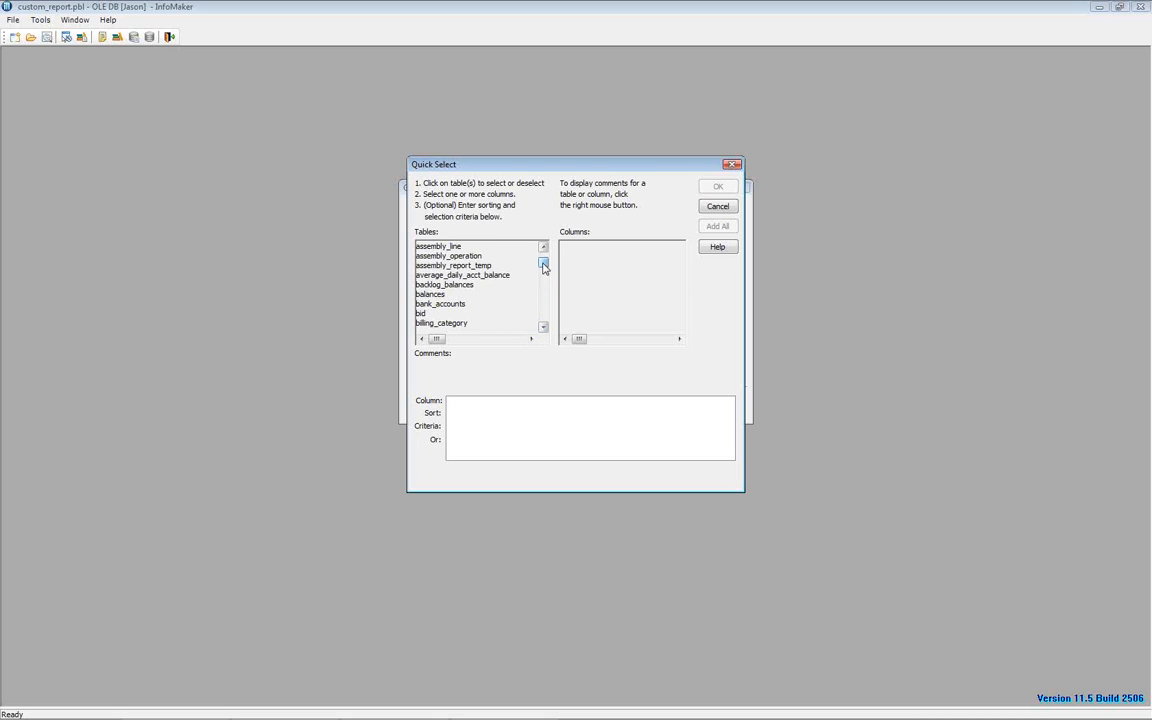
click(438, 294)
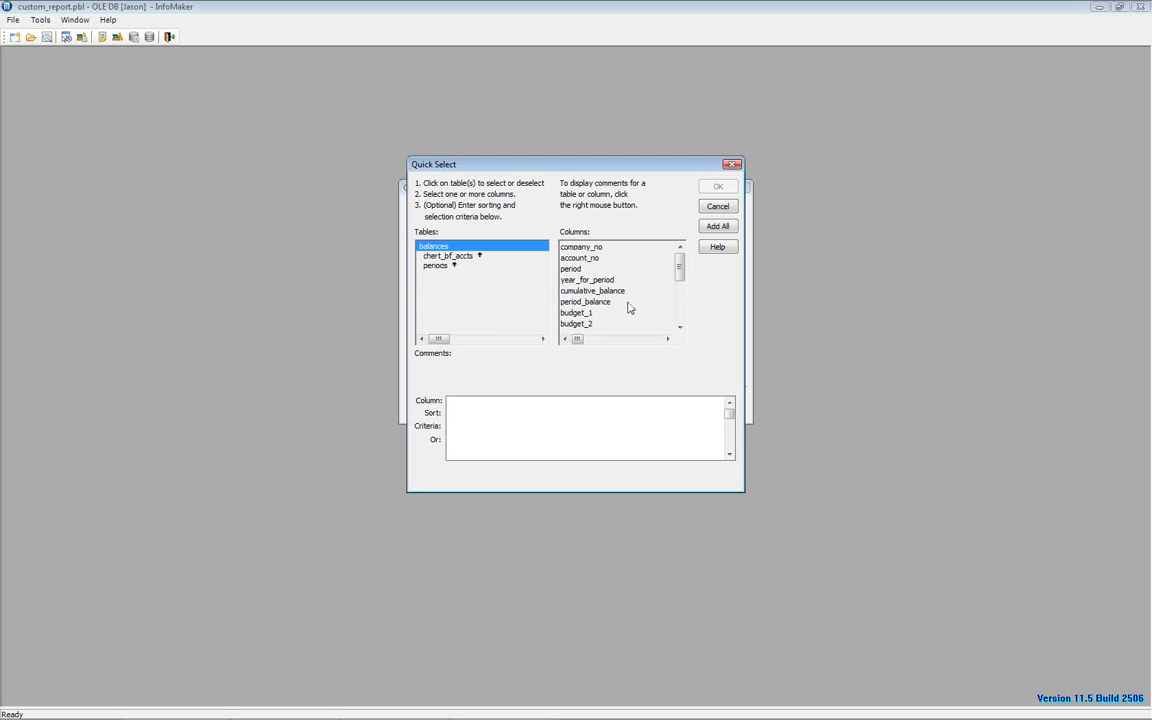
click(575, 269)
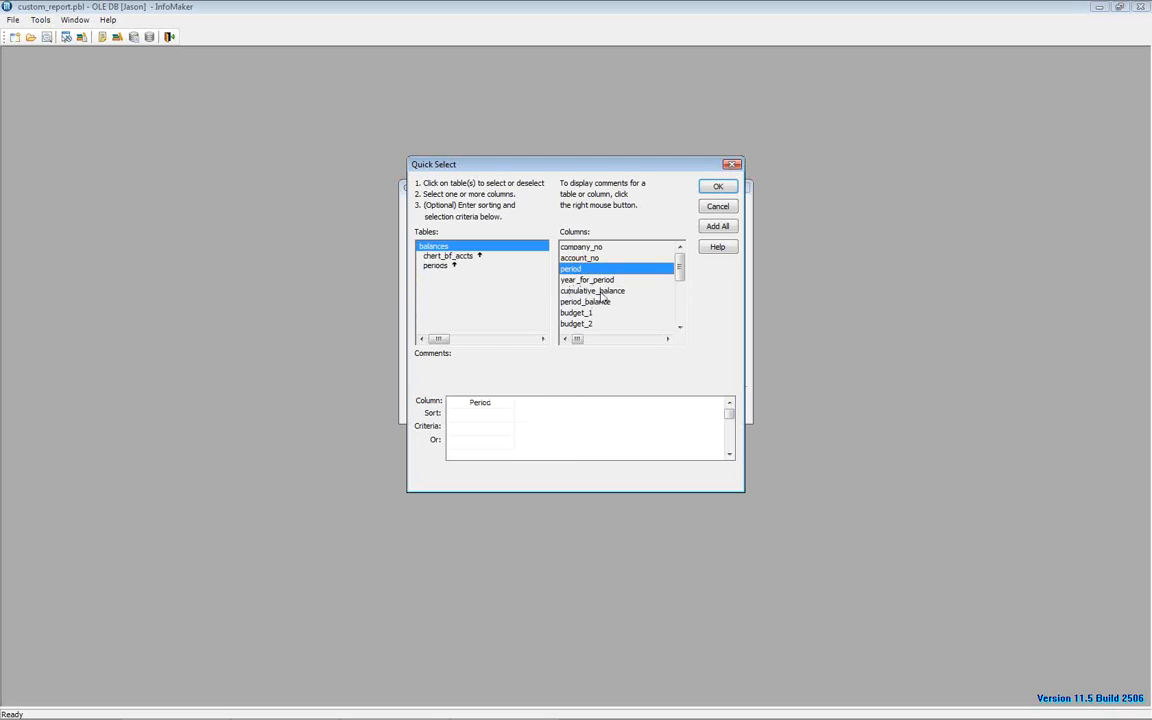
click(592, 290)
click(718, 186)
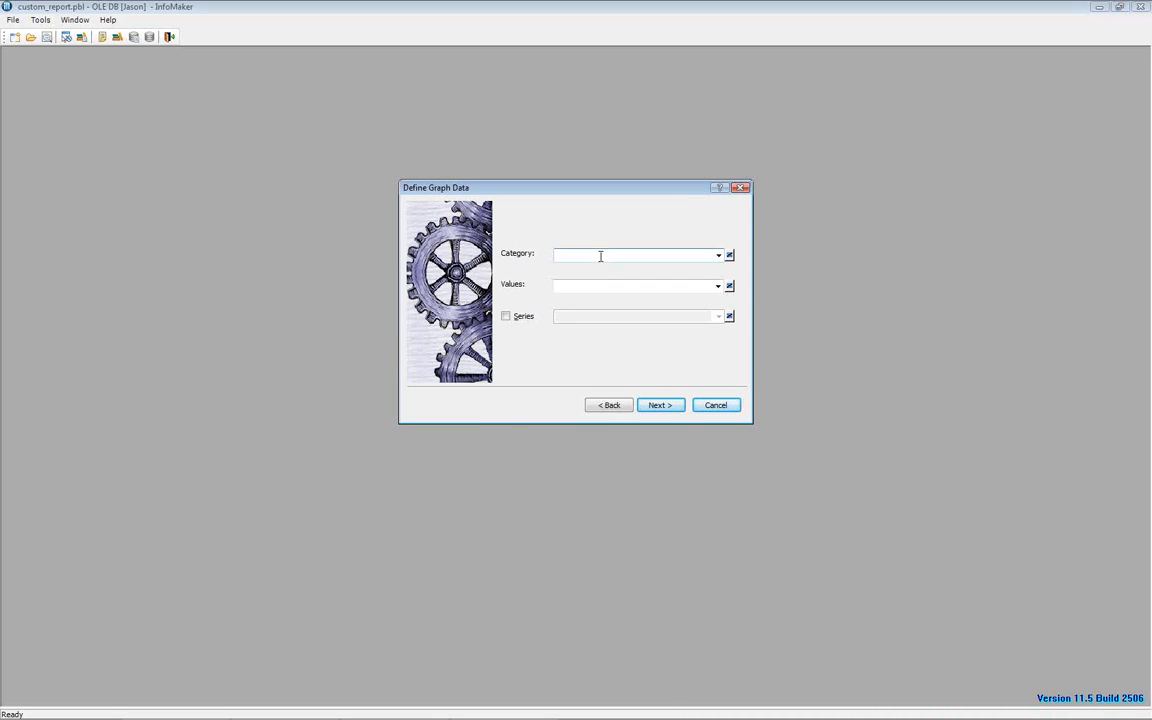
- Define the graph data with period as the category and cumulative_balance as the values
click(717, 256)
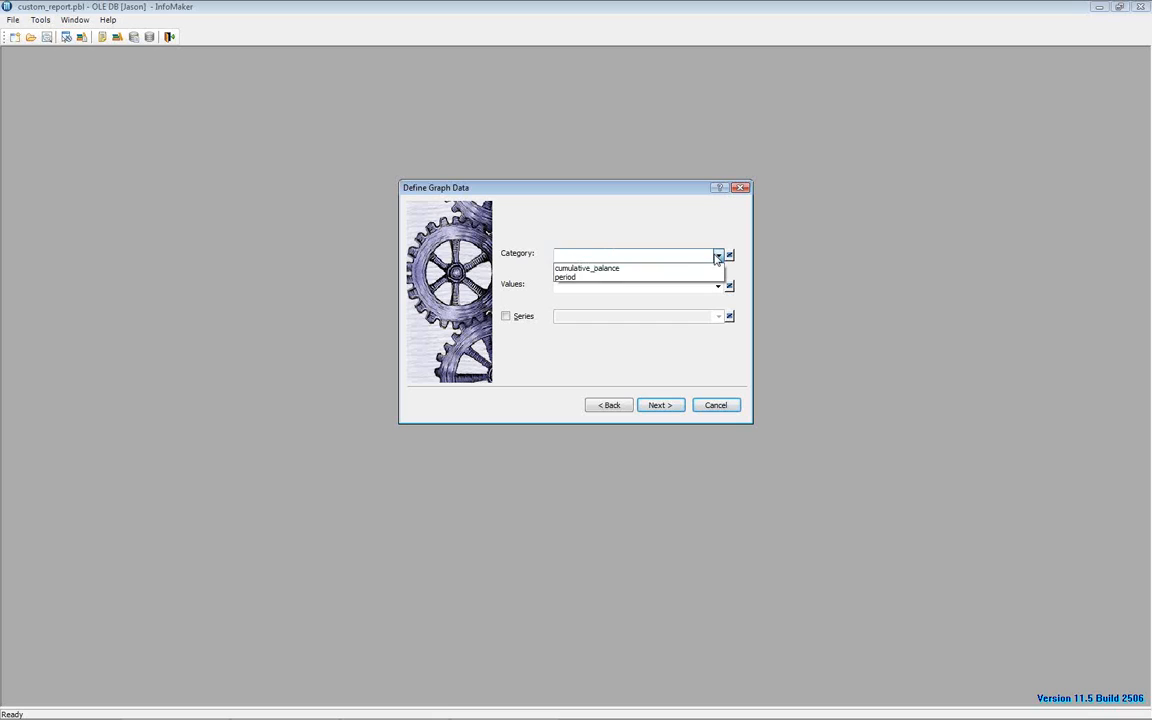
click(619, 279)
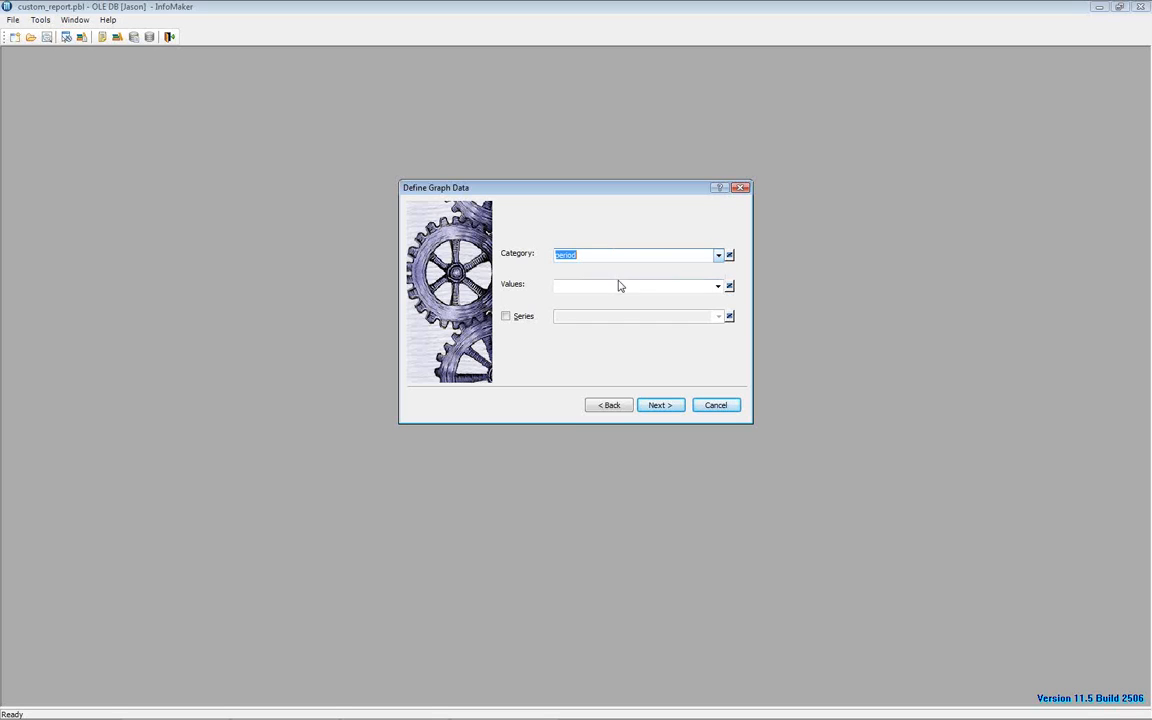
click(717, 286)
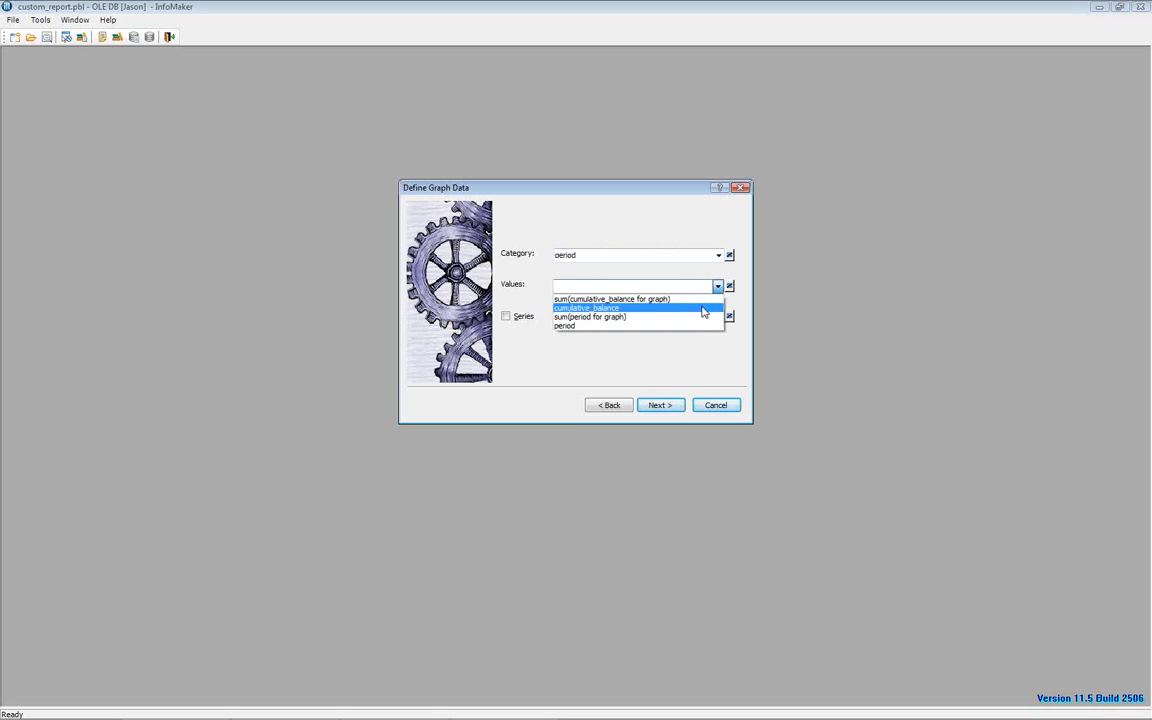
click(700, 310)
click(676, 405)
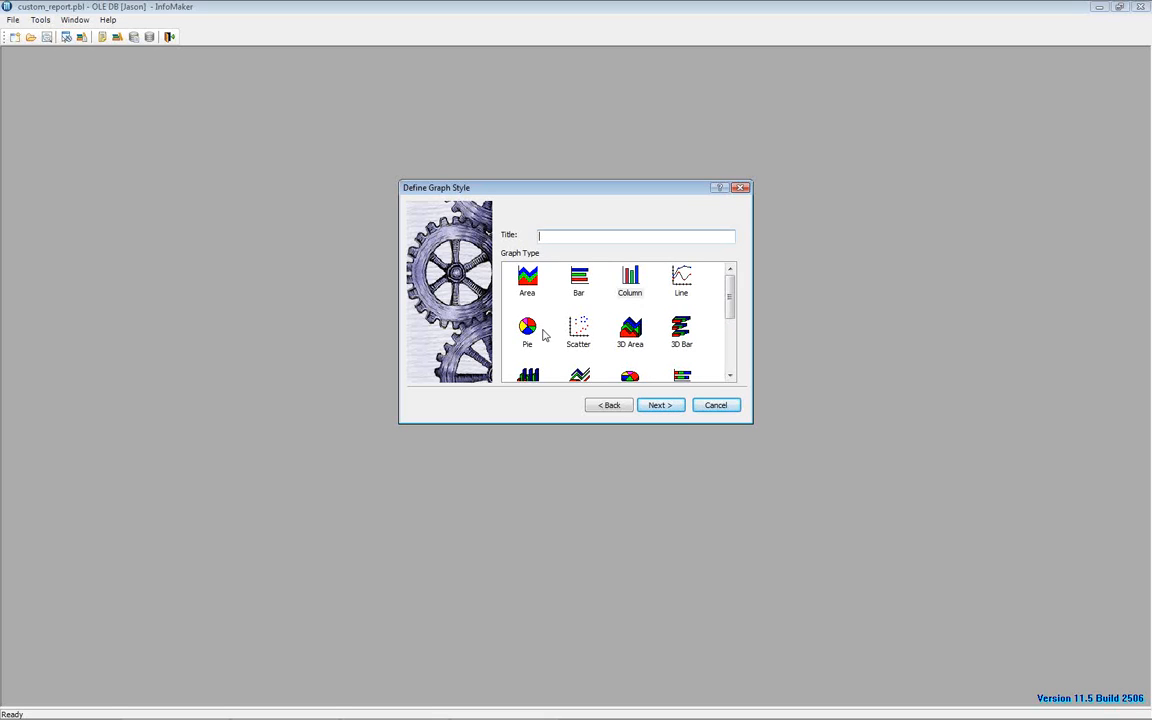
- Choose the 3D Area graph type and generate the graph report
click(627, 343)
click(657, 405)
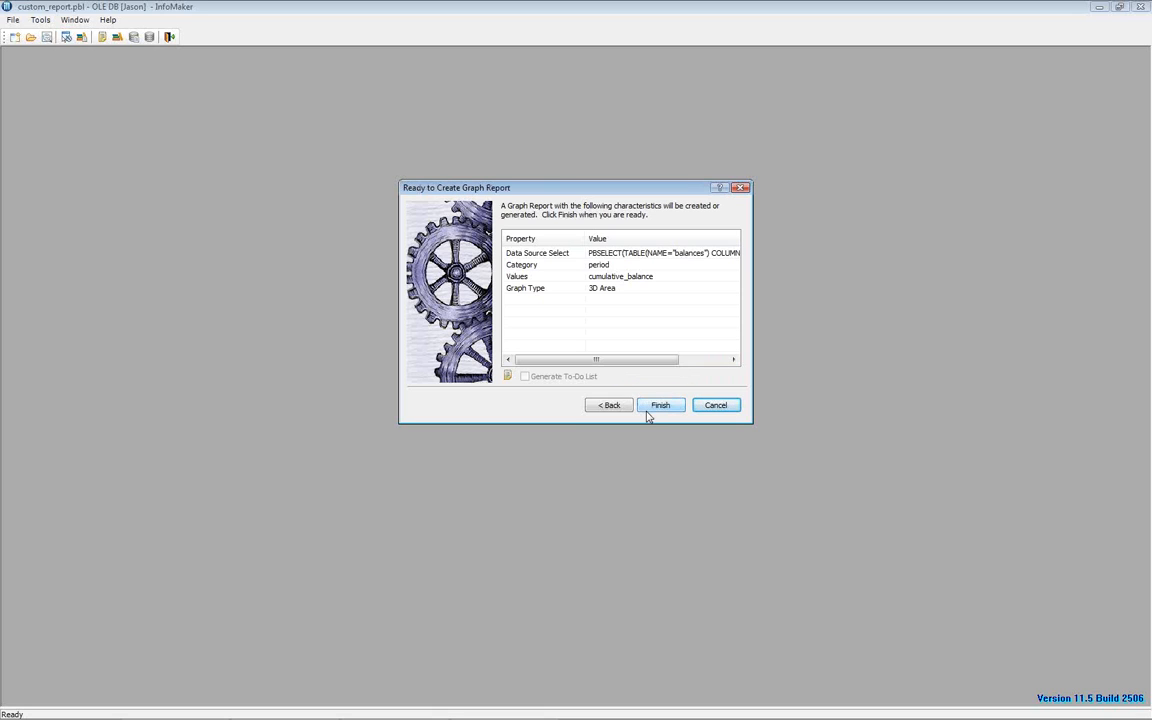
click(672, 405)
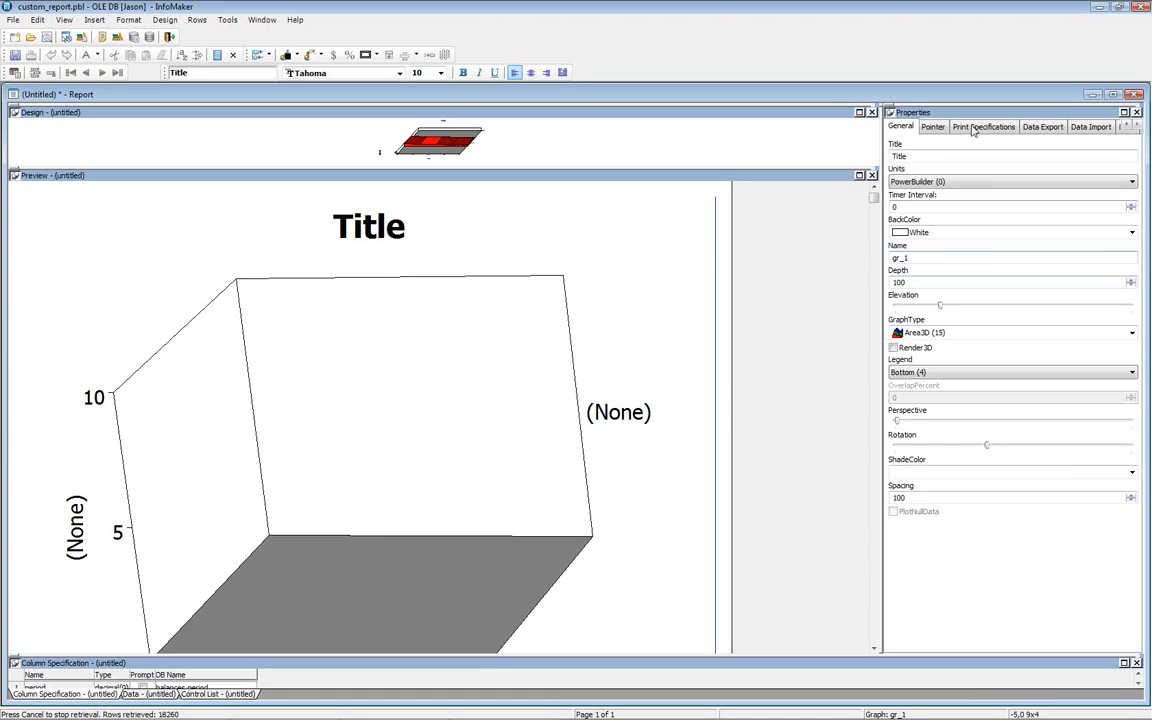
- Title the graph Cash Balance and label its category axis Period
click(1040, 151)
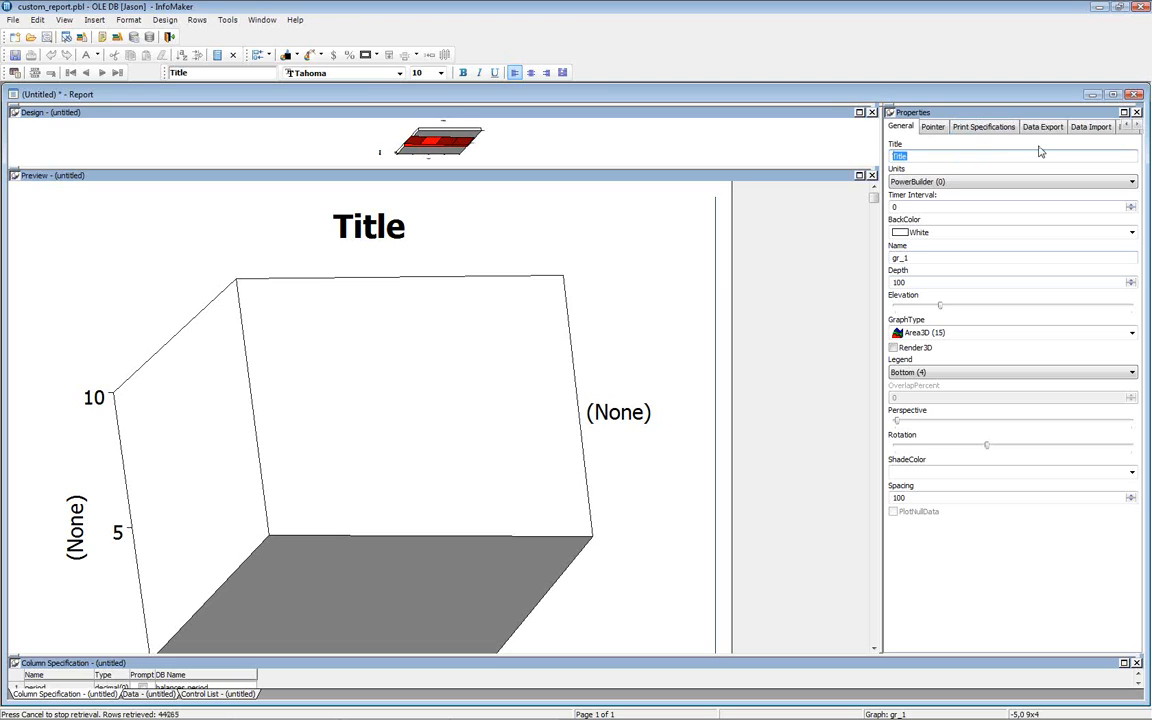
text(Cash Balance)
click(1136, 126)
click(1136, 126)
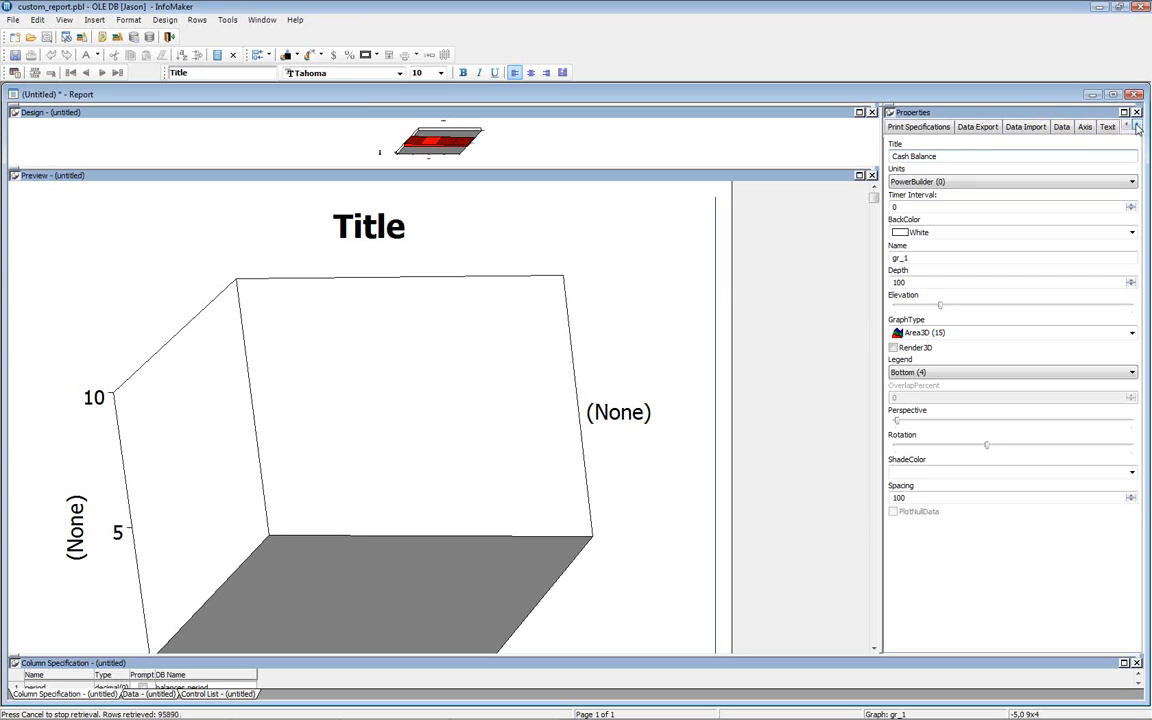
click(1084, 126)
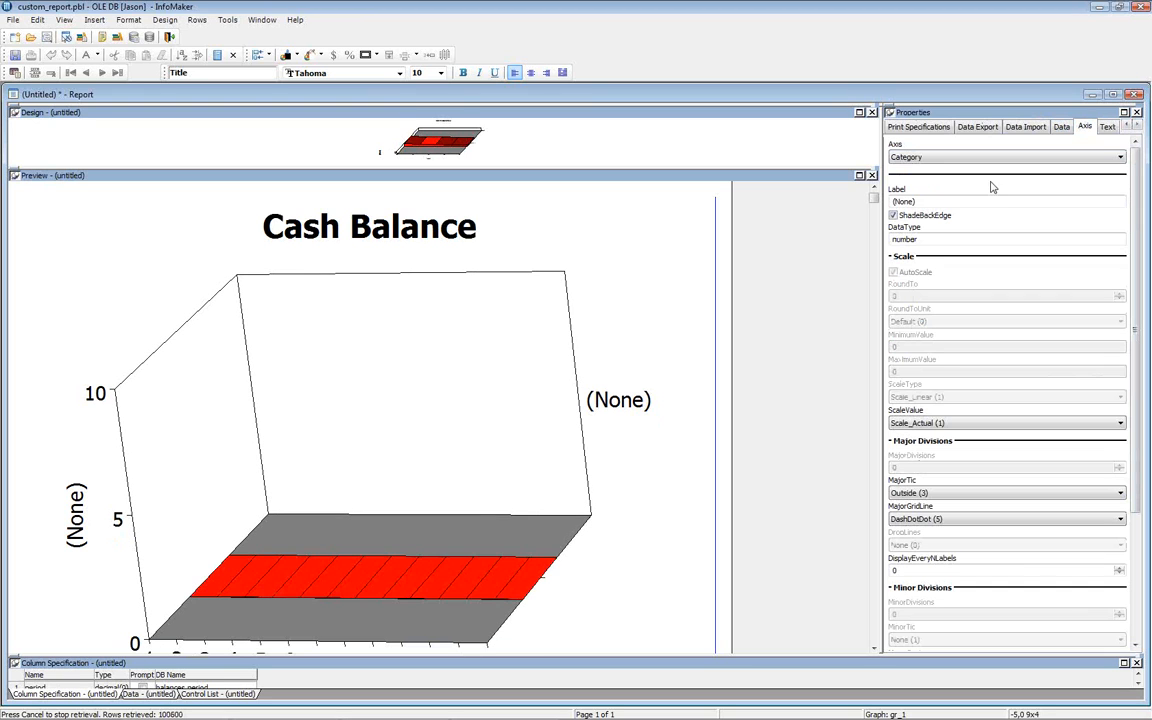
click(941, 201)
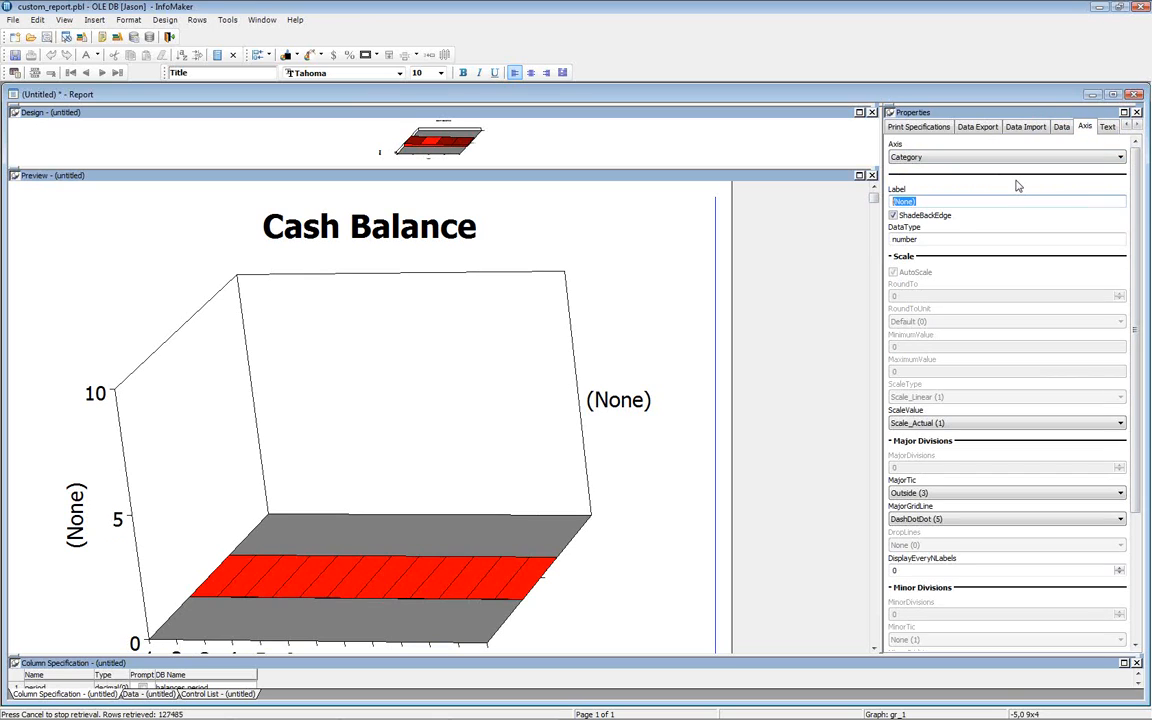
text(Period)
- Label the graph's value axis Cash Balance
click(1102, 158)
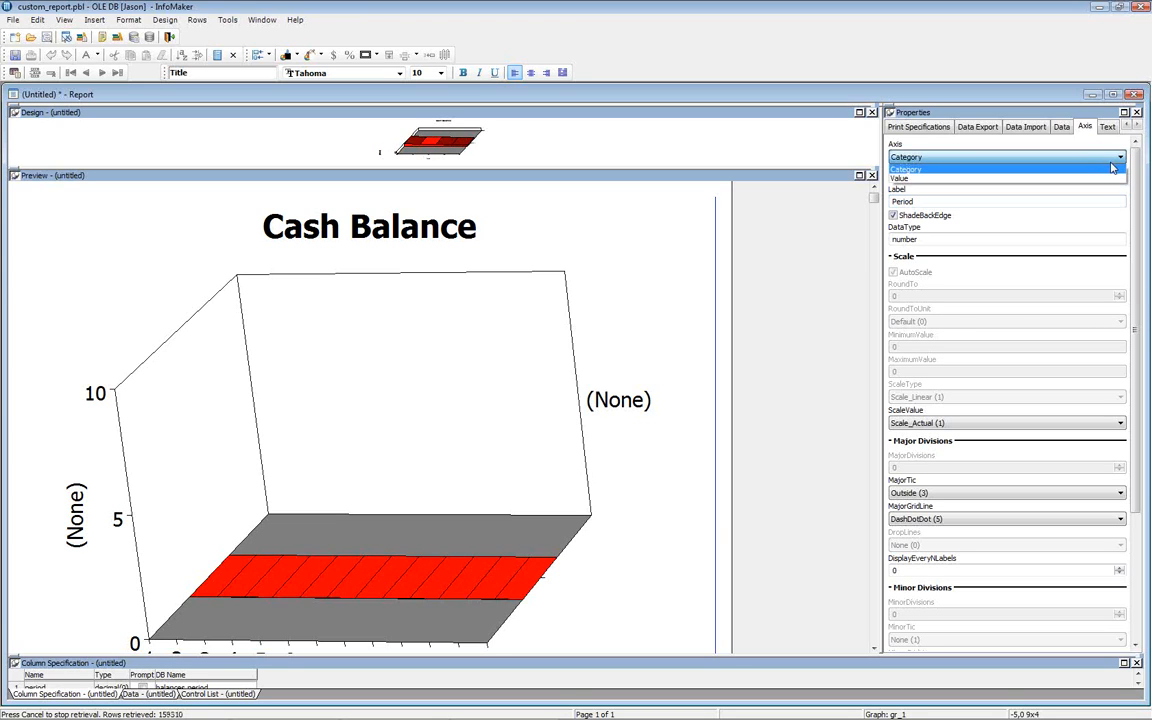
click(1093, 180)
click(923, 201)
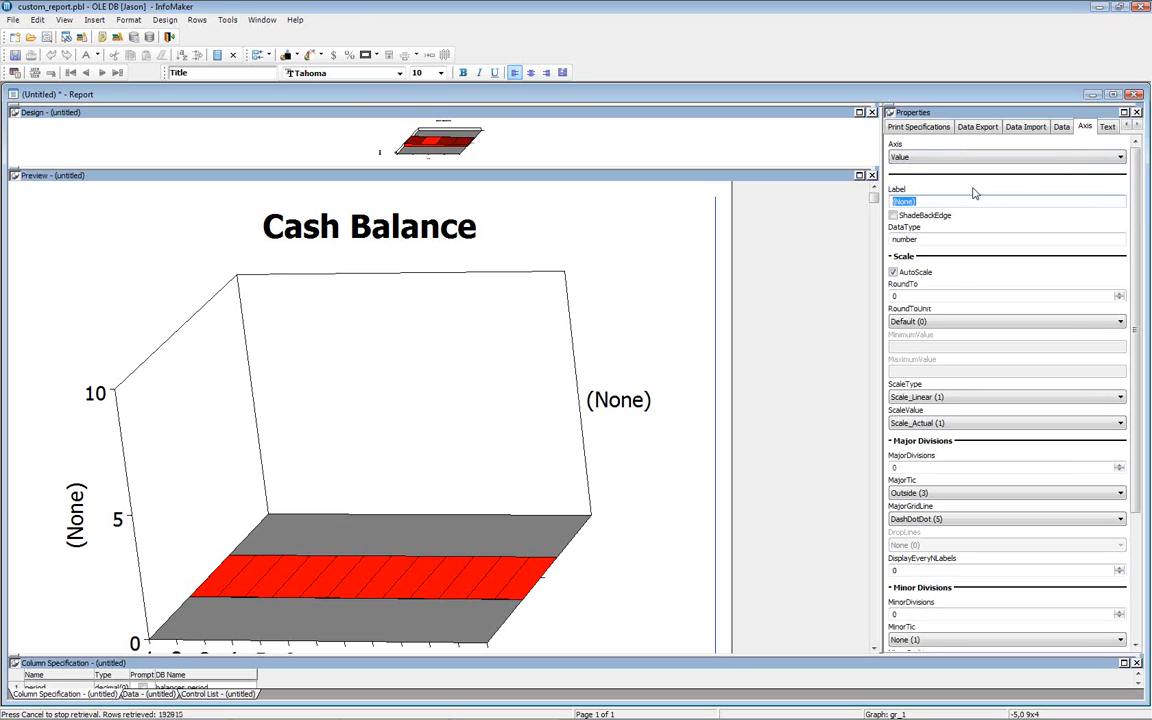
text(Cash Balance)
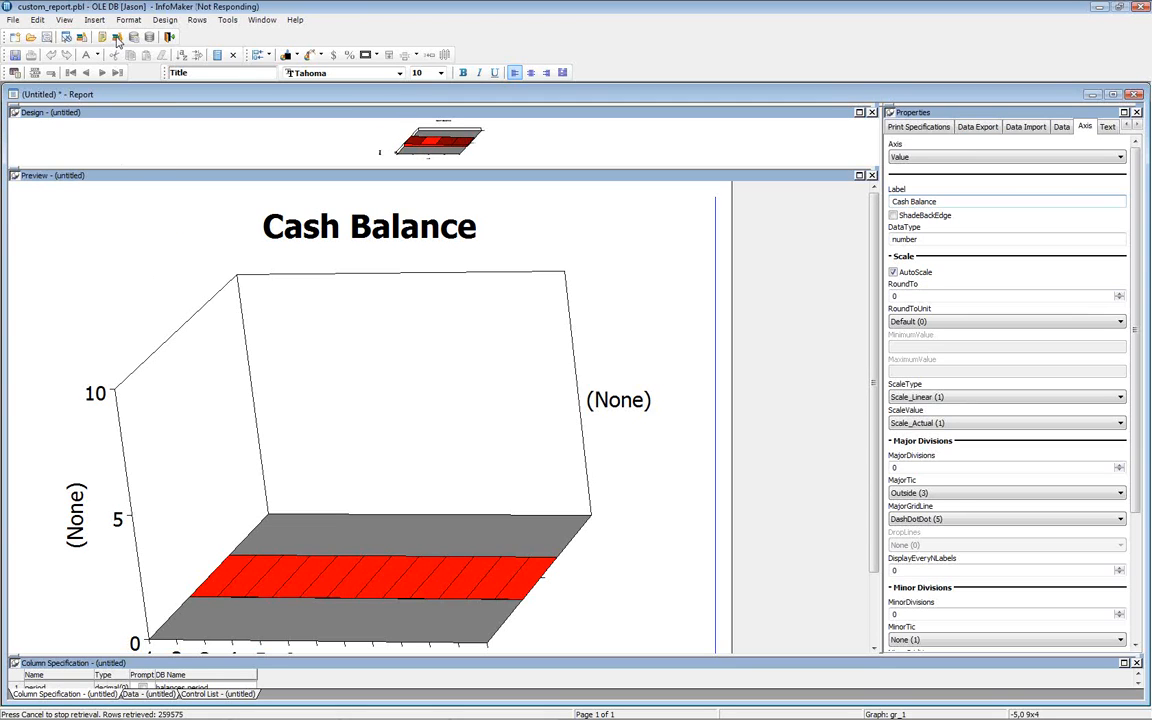
- Open d_cash_balance_criteria from the custom_report.pbl library and enlarge its design view to show all the criteria fields
click(117, 39)
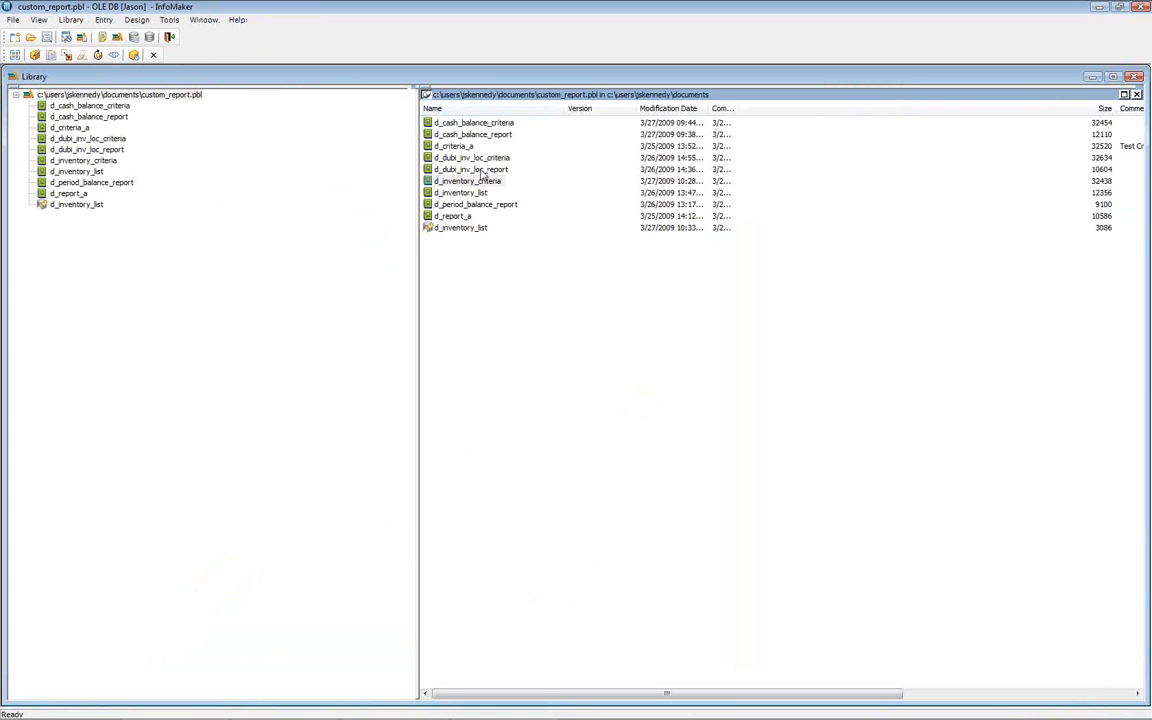
click(478, 124)
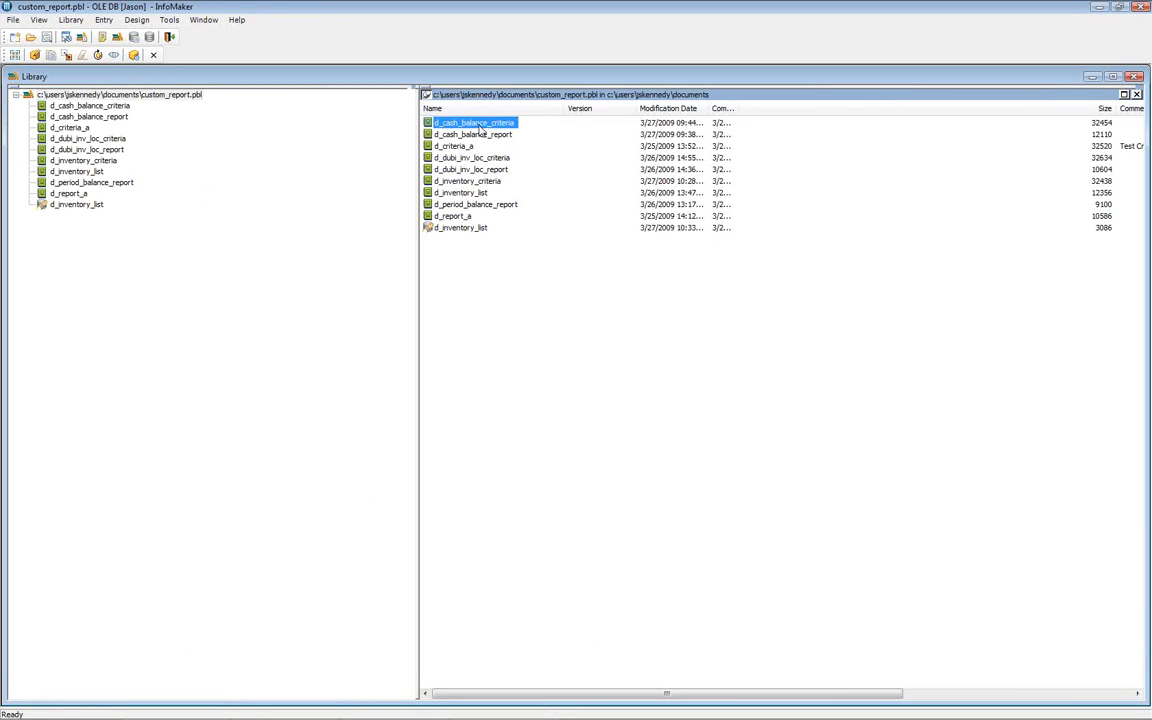
double_click(477, 125)
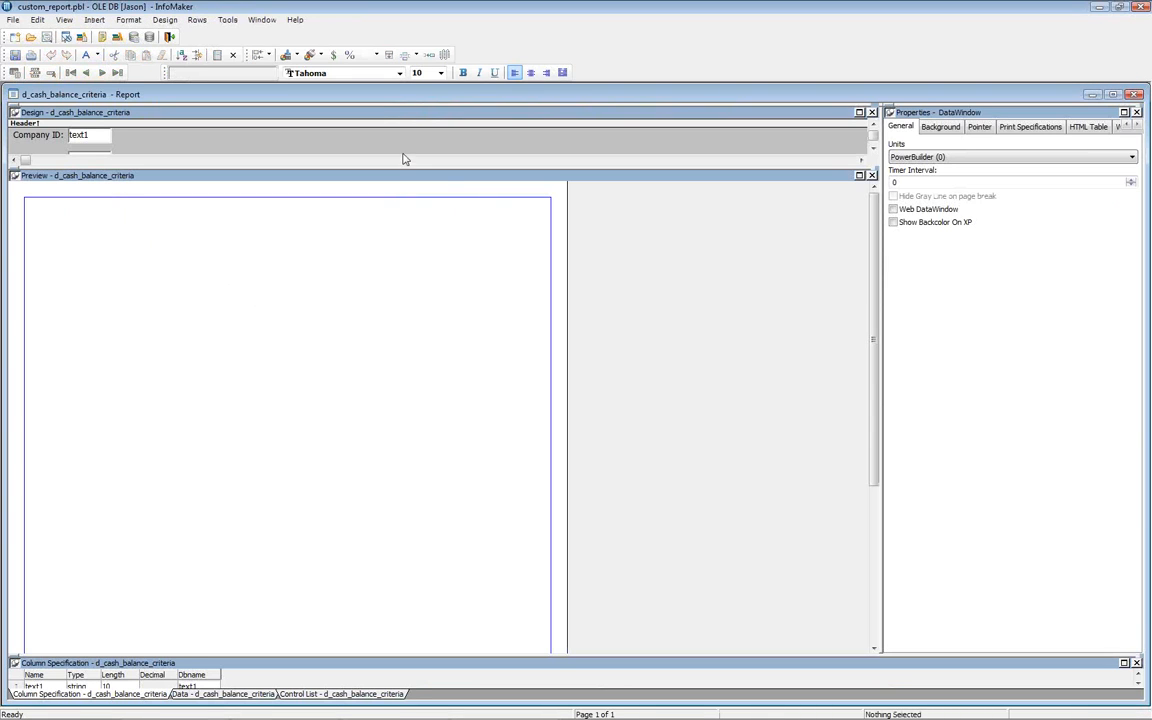
drag(401, 169, 400, 248)
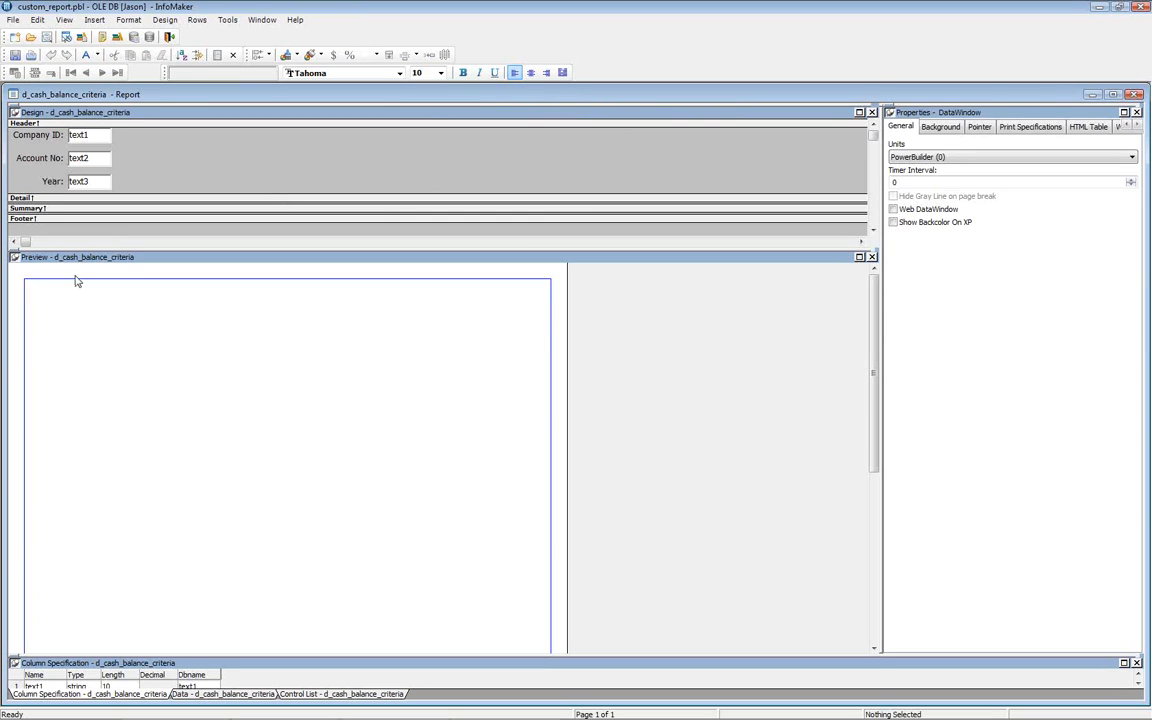
- Switch to Carillon and open the Summer's Cash Balance custom report
click(466, 709)
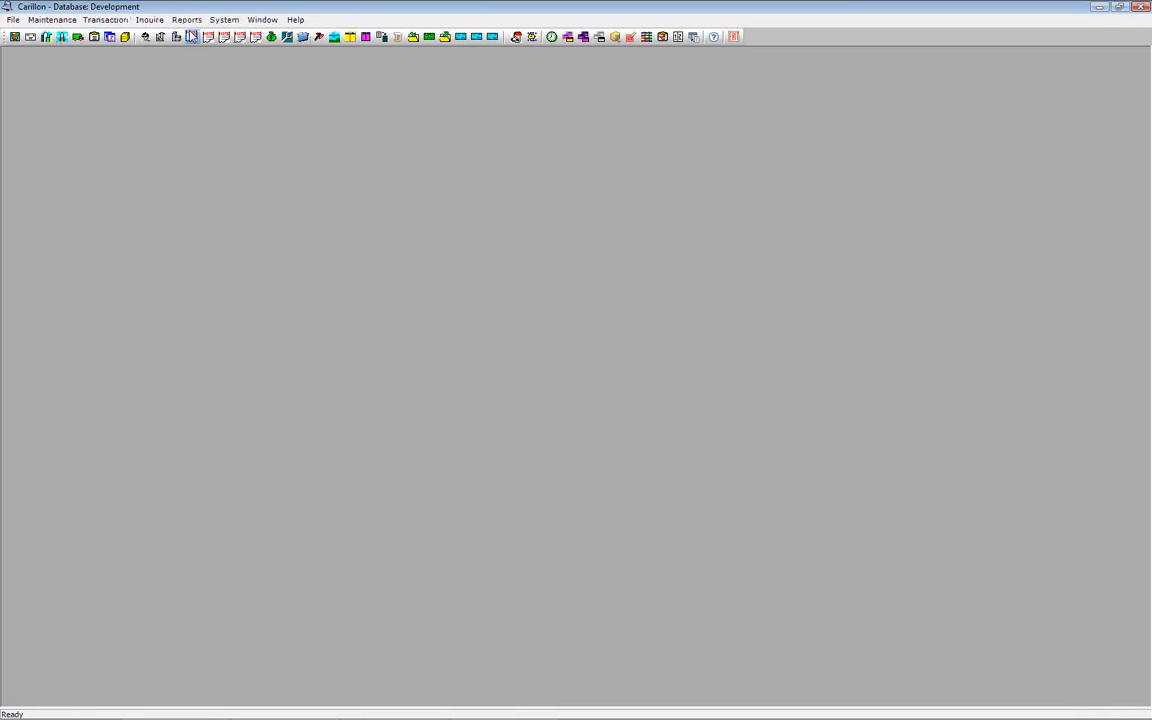
click(197, 22)
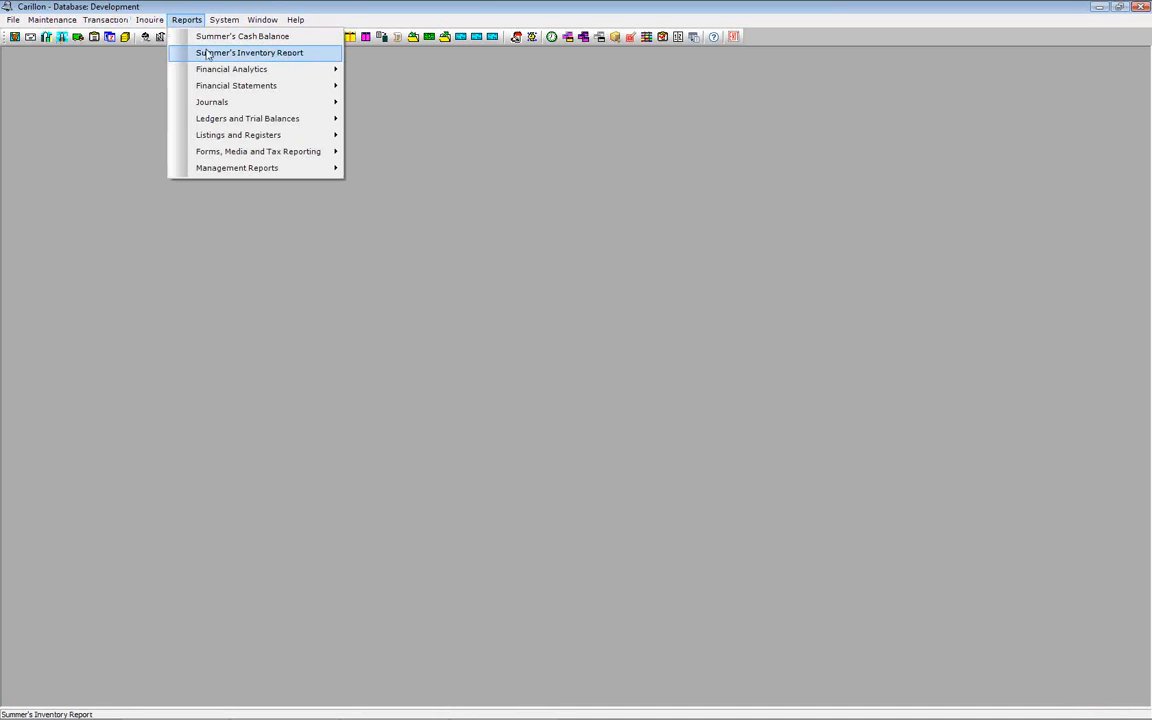
click(201, 52)
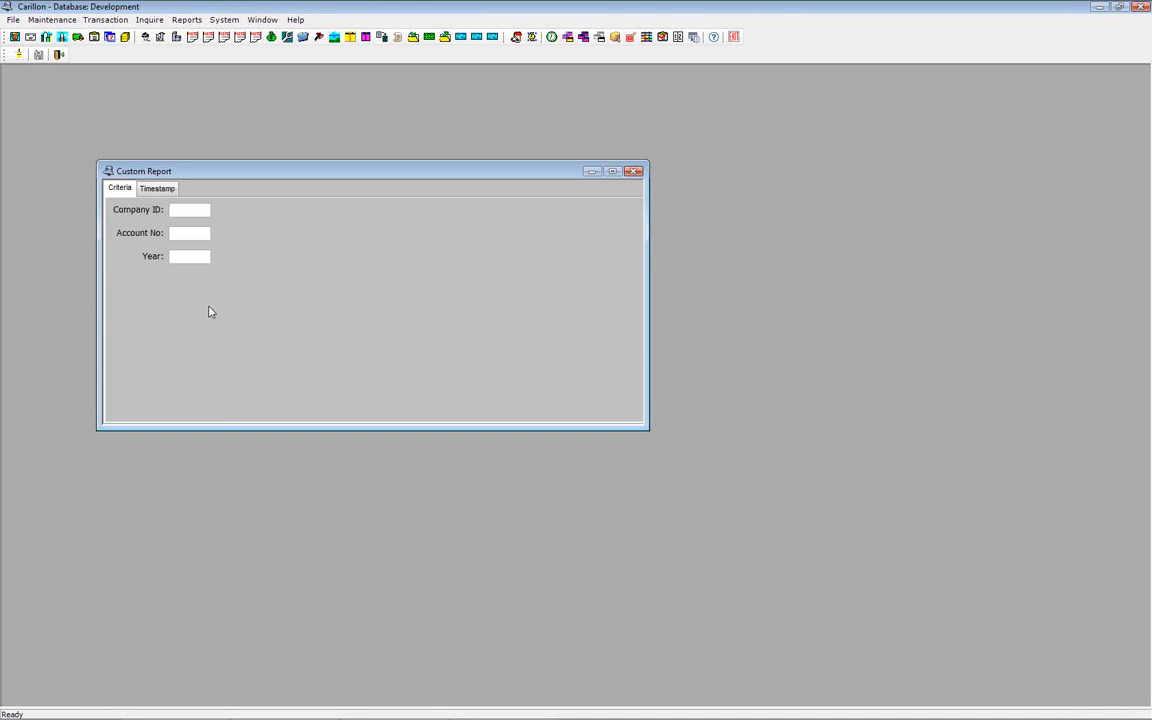
- Fill in the report criteria with the company ID and year 2003, run the cash balance graph, and close the report
text(KENNEDY)
text(2003)
click(13, 19)
click(30, 70)
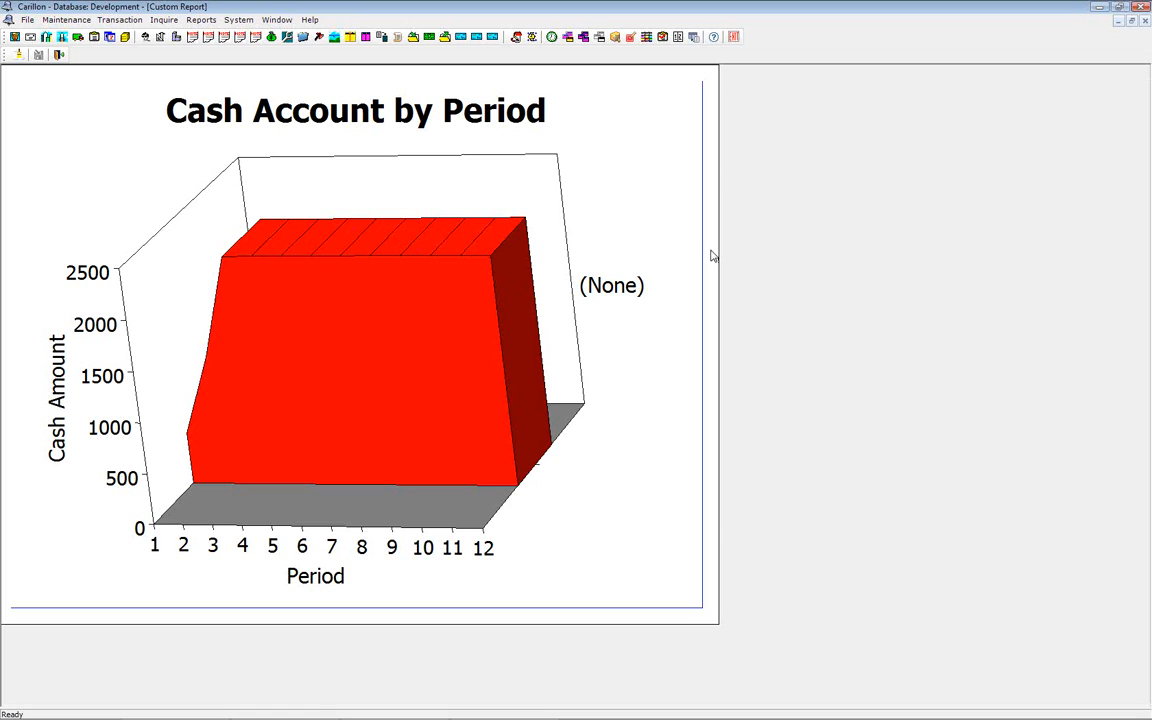
click(1145, 21)
mouse_move(489, 714)
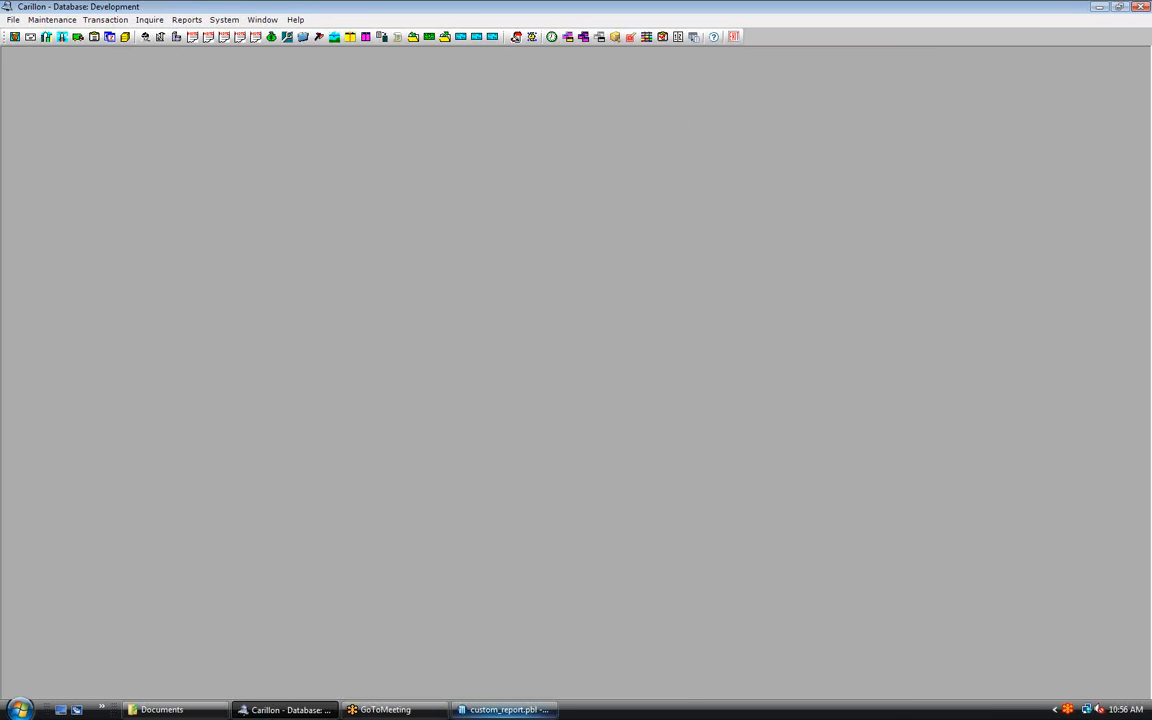